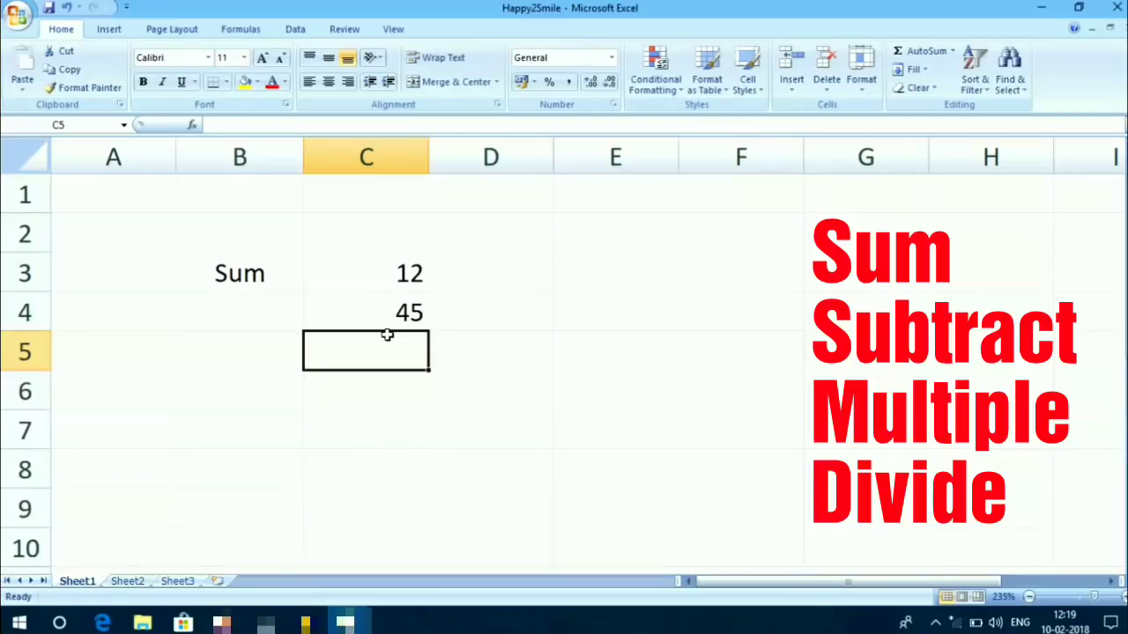
# Add the two numbers in cell C5 with the formula =C3+C4.
pyautogui.write('=')
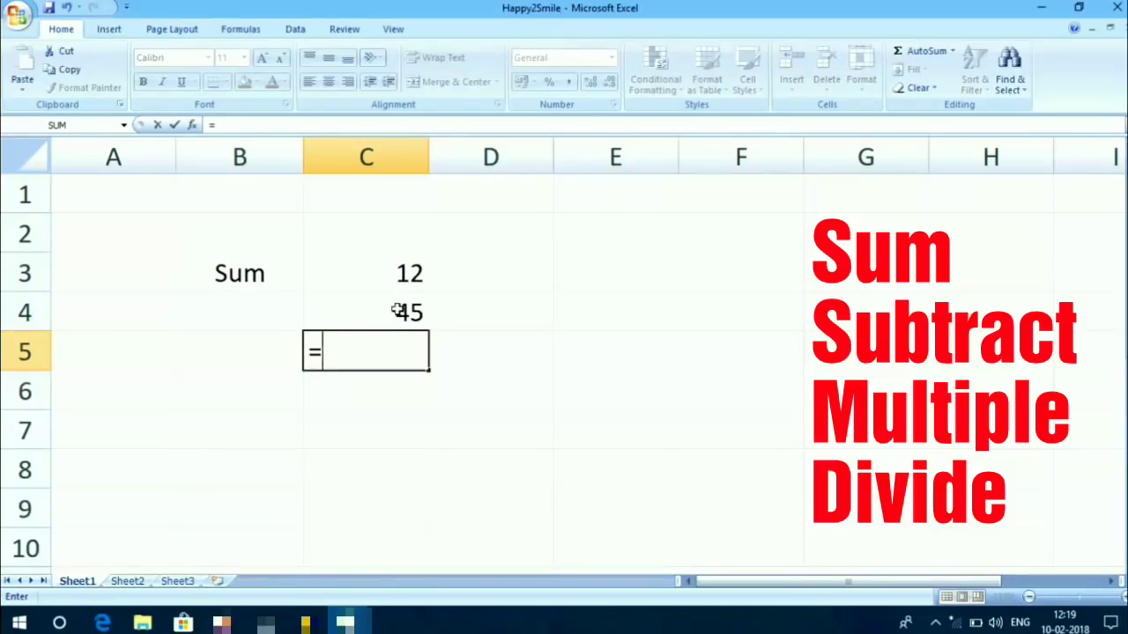
pyautogui.click(395, 275)
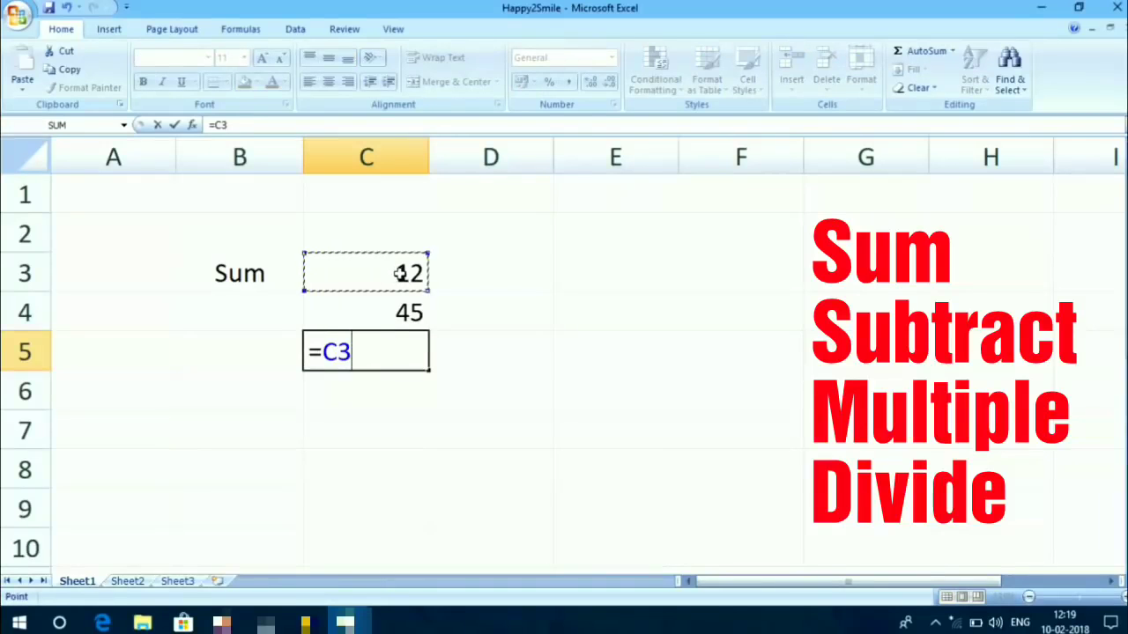
pyautogui.write('+')
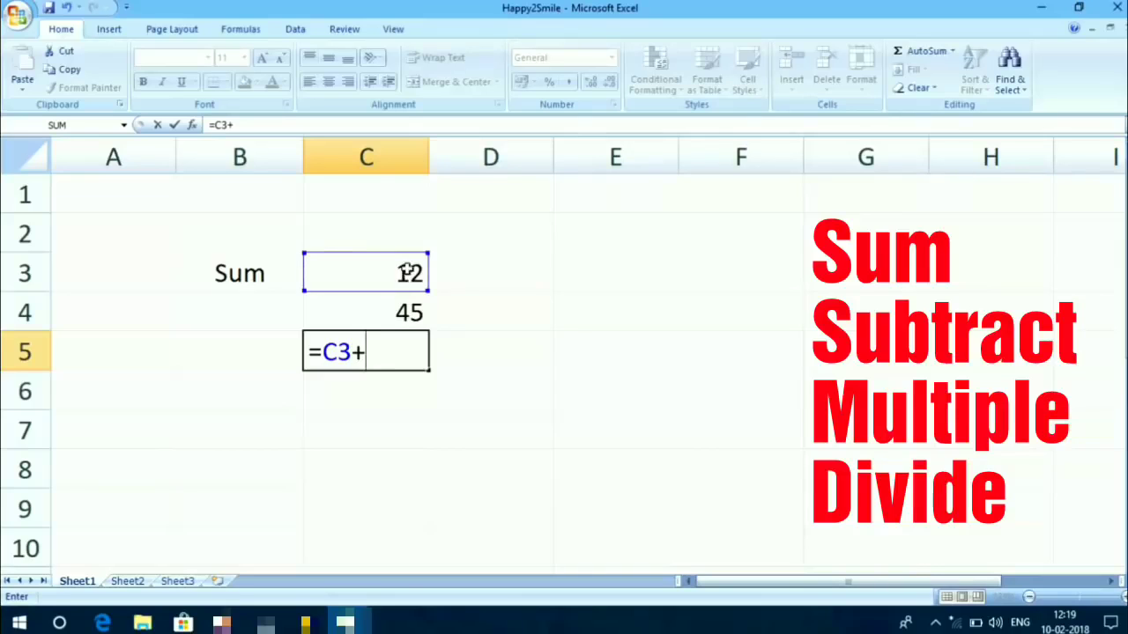
pyautogui.click(380, 310)
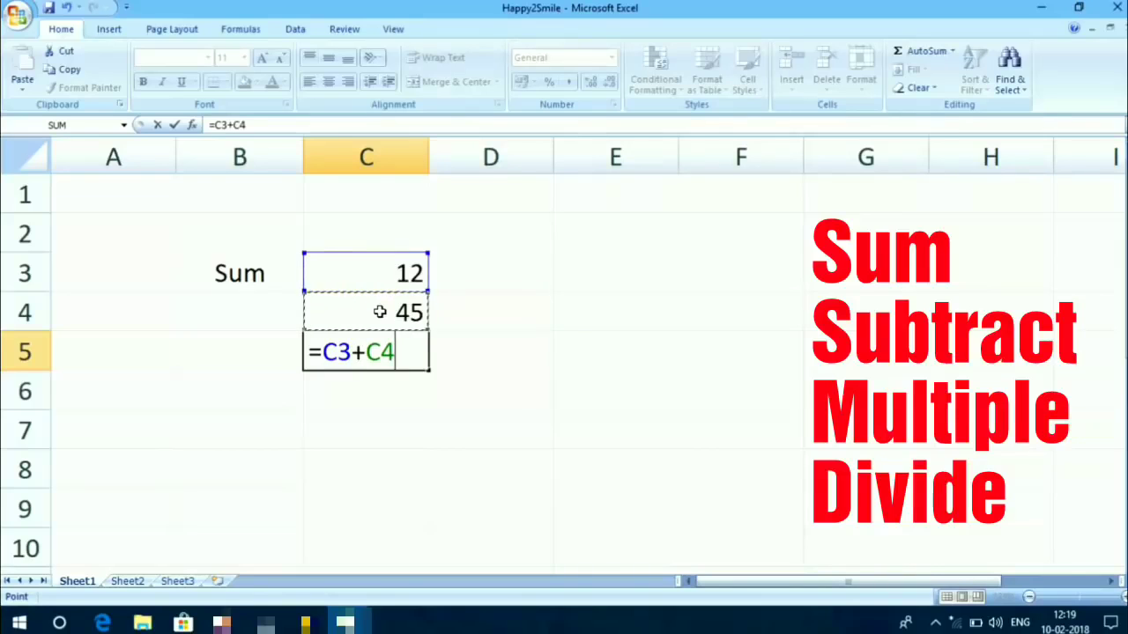
pyautogui.press('Return')
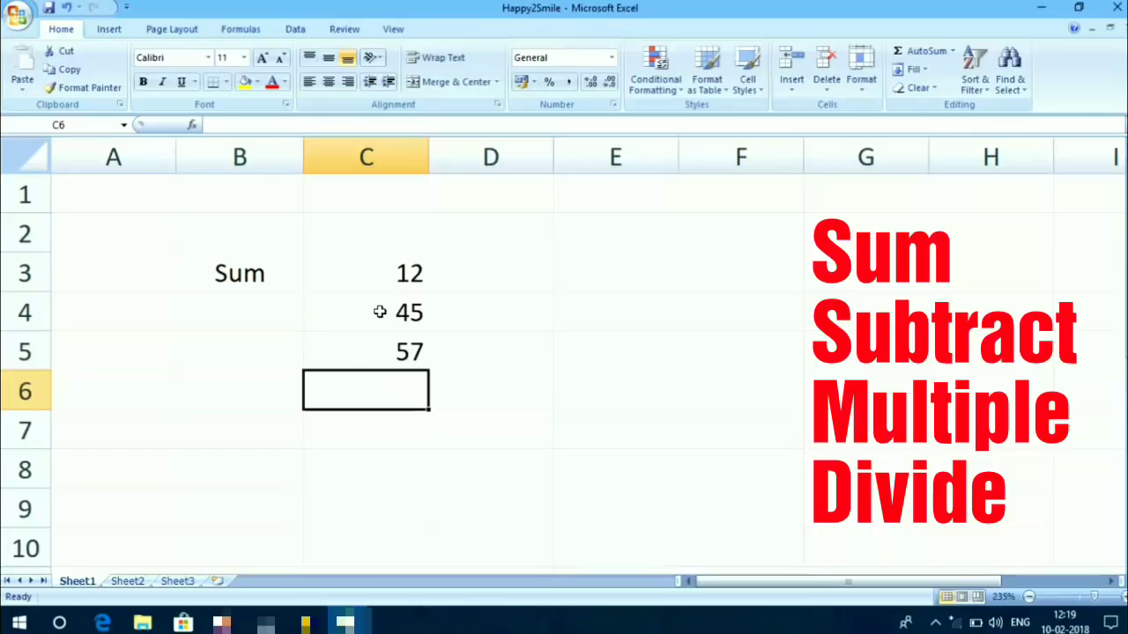
# Replace the formula in cell C5 with the SUM function over the range, =SUM(C3:C4).
pyautogui.click(402, 353)
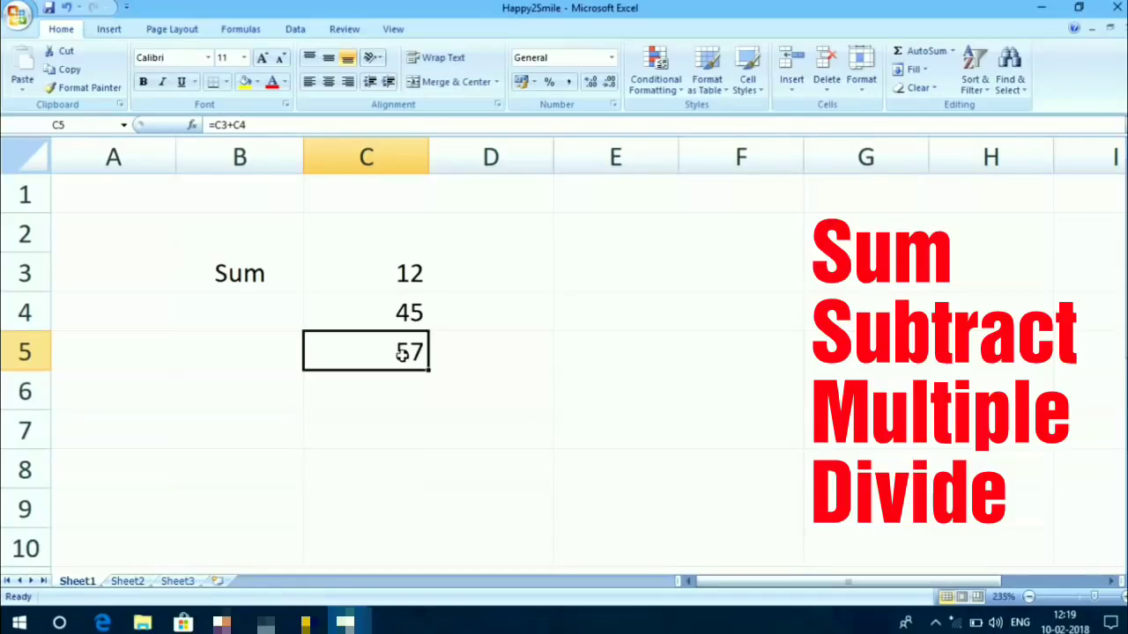
pyautogui.press('Delete')
pyautogui.write('=')
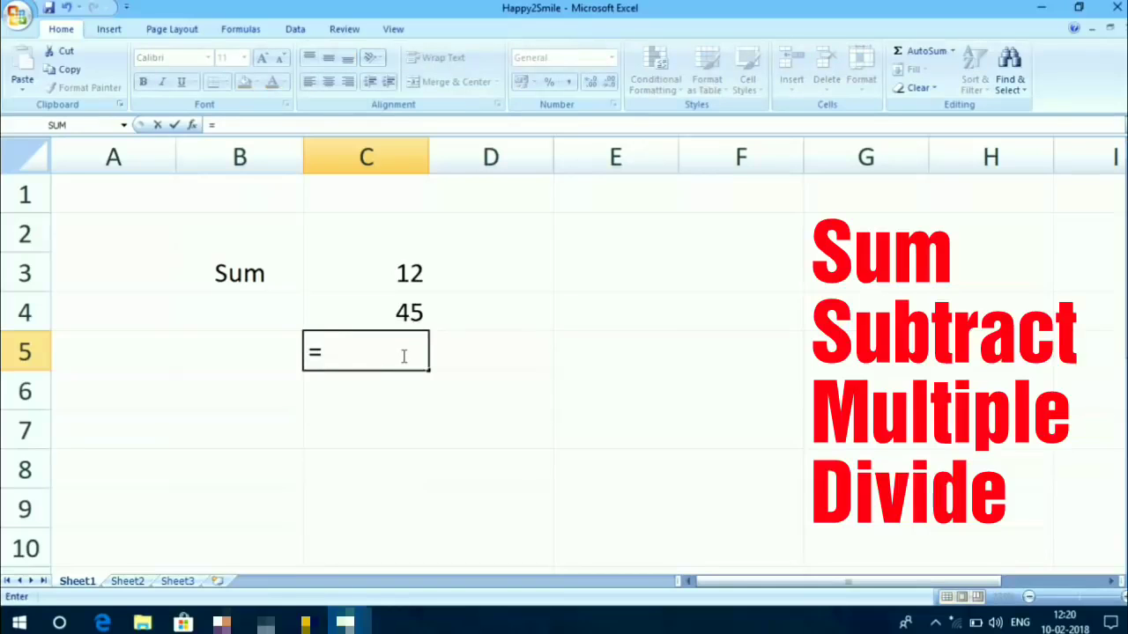
pyautogui.write('S')
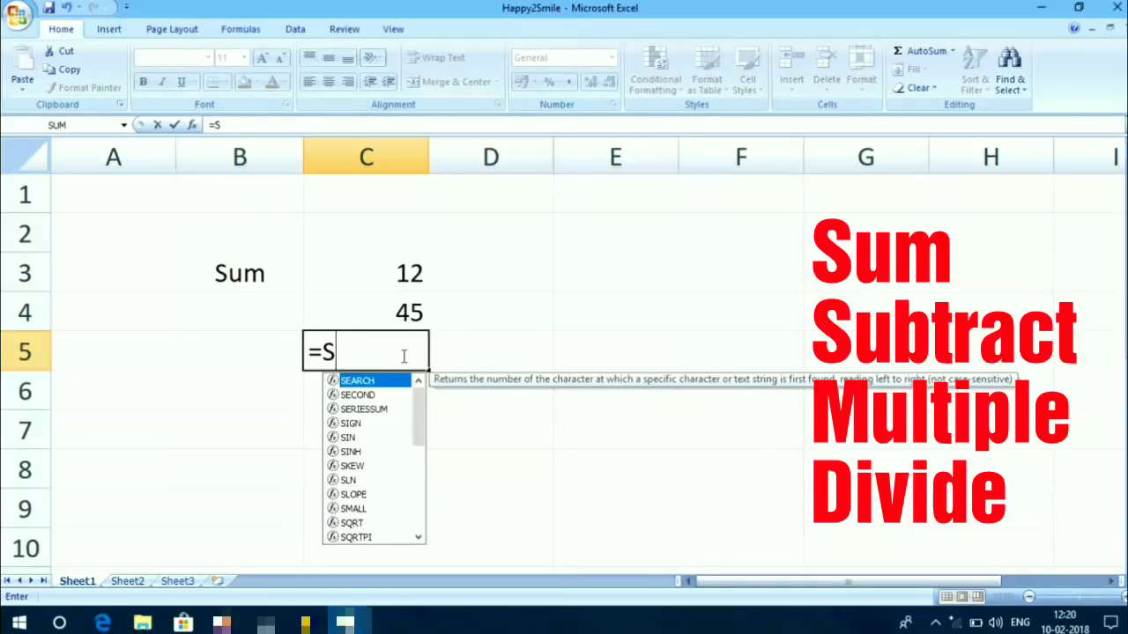
pyautogui.write('um')
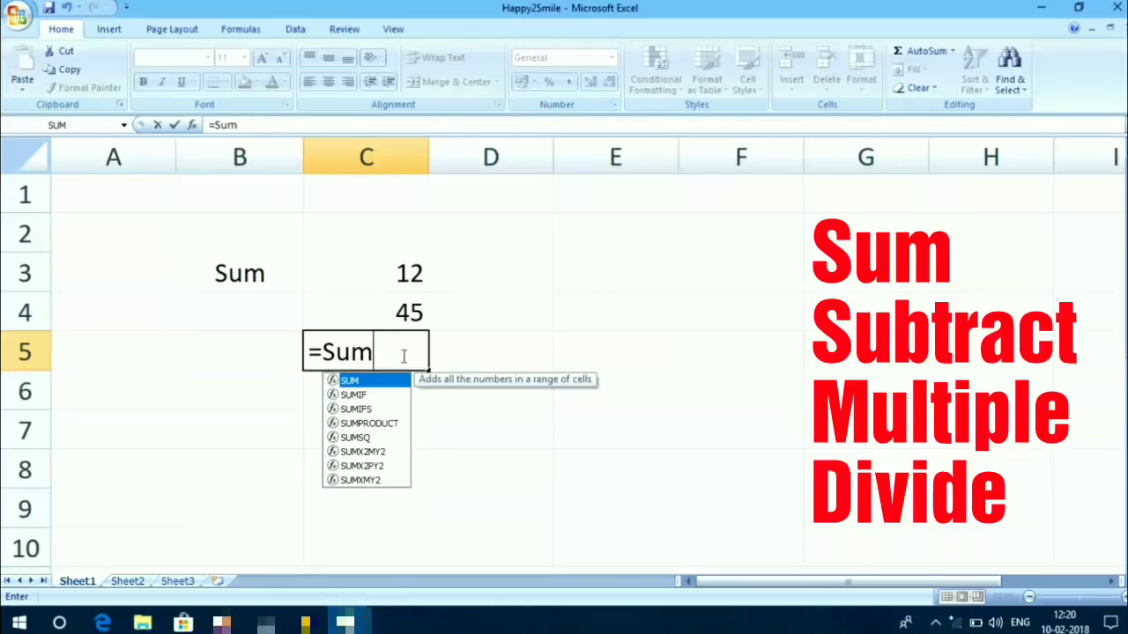
pyautogui.press('Tab')
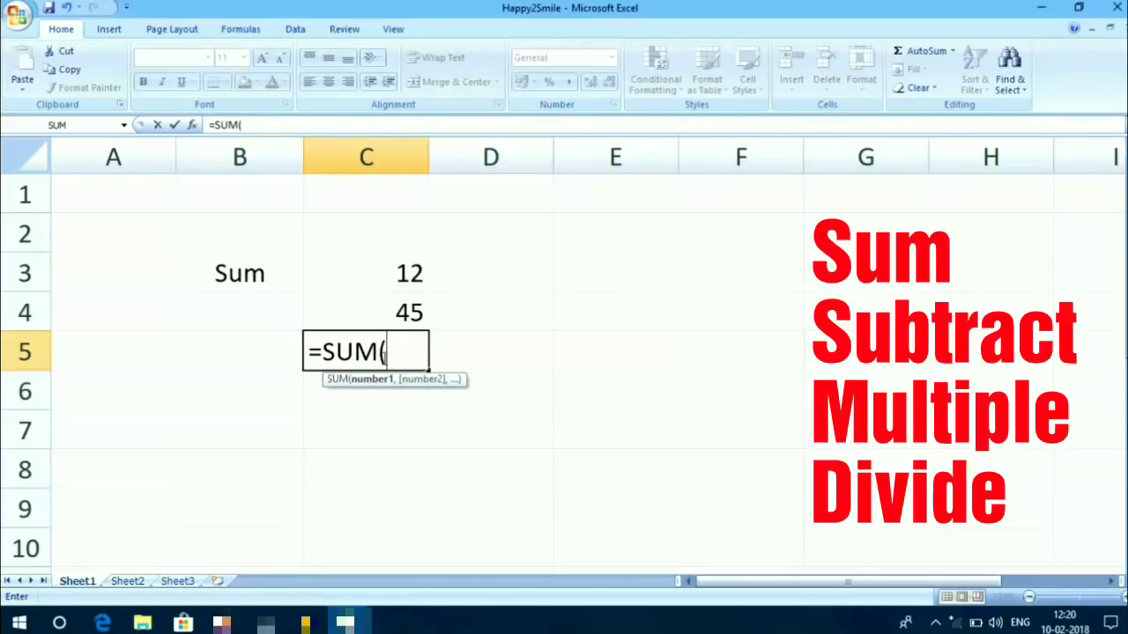
pyautogui.moveTo(399, 276); pyautogui.dragTo(398, 308)
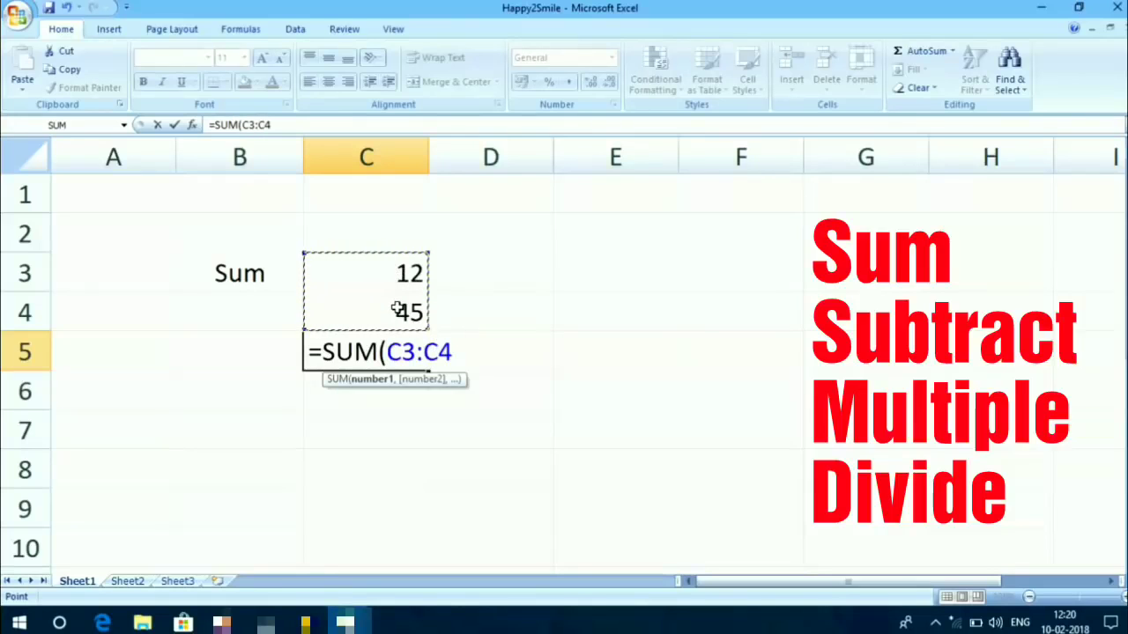
pyautogui.write(')')
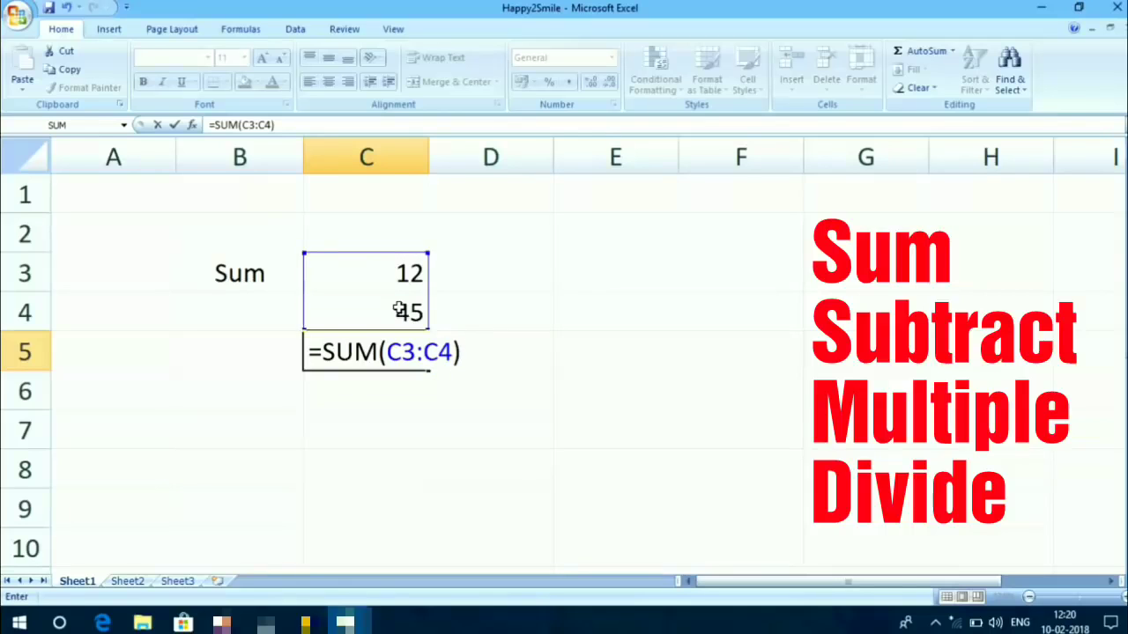
pyautogui.press('Return')
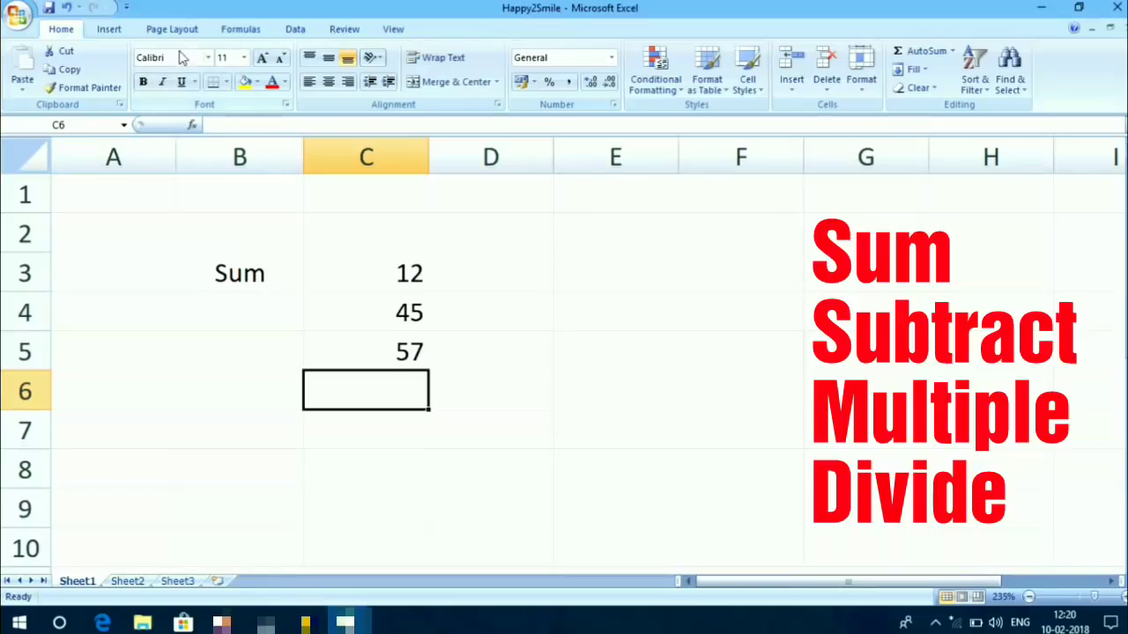
# Use AutoSum in cell C6 to total the range C3:C5.
pyautogui.click(236, 31)
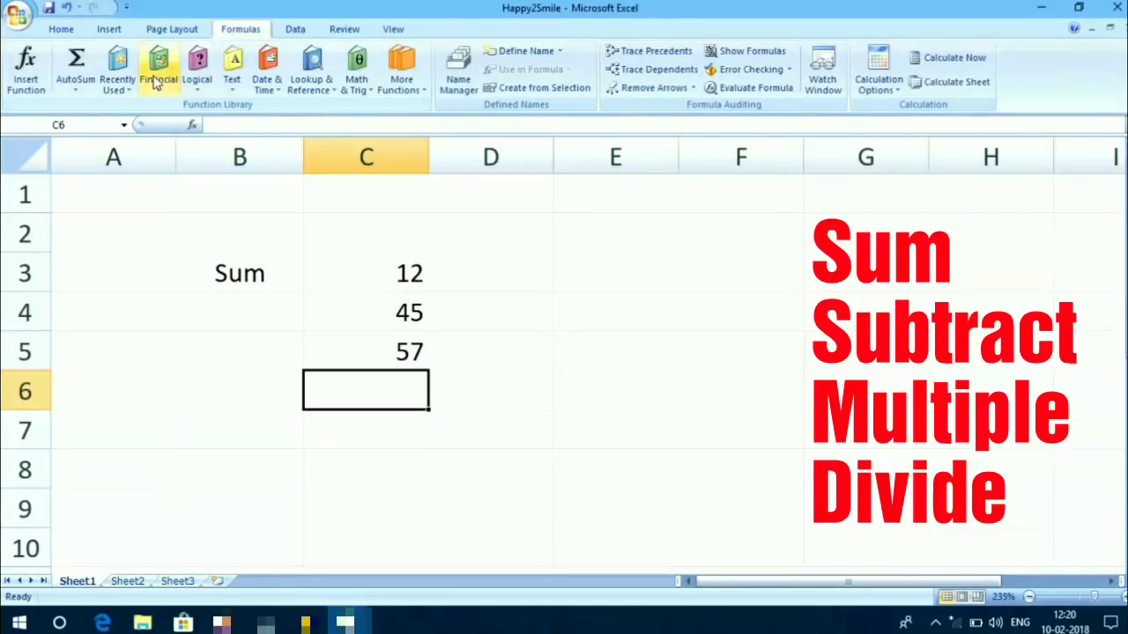
pyautogui.click(79, 66)
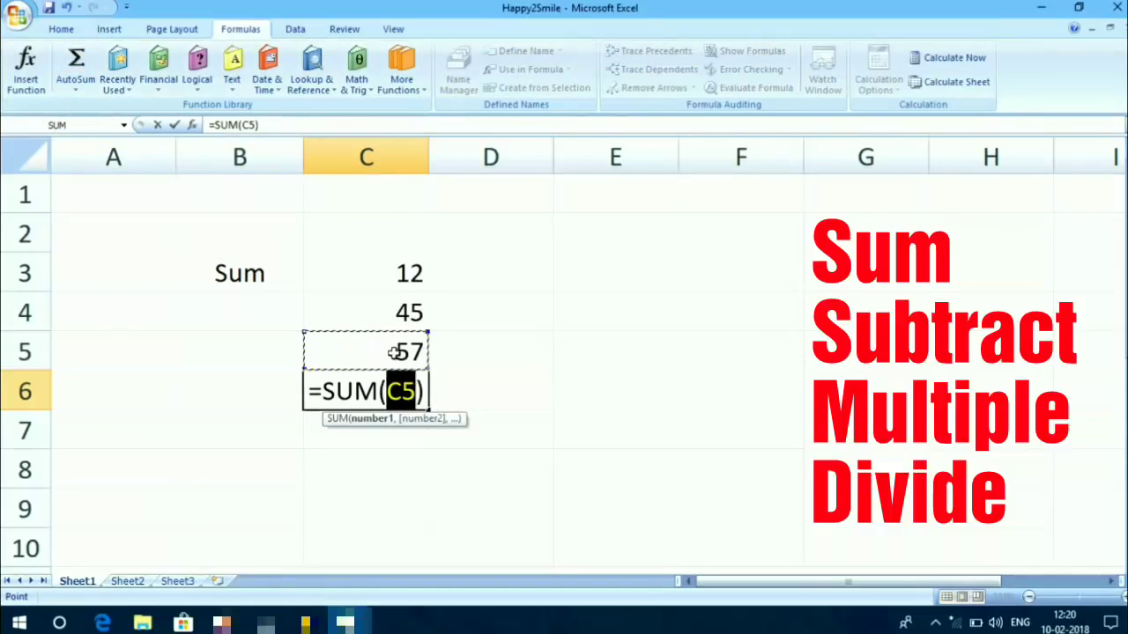
pyautogui.moveTo(378, 344); pyautogui.dragTo(380, 277)
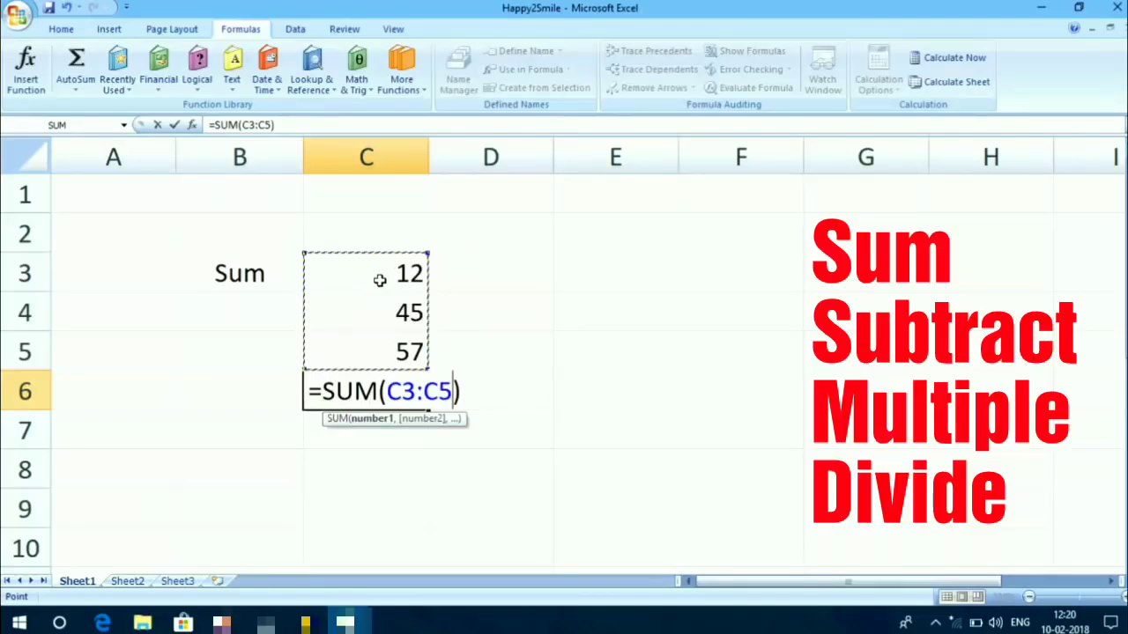
pyautogui.press('Return')
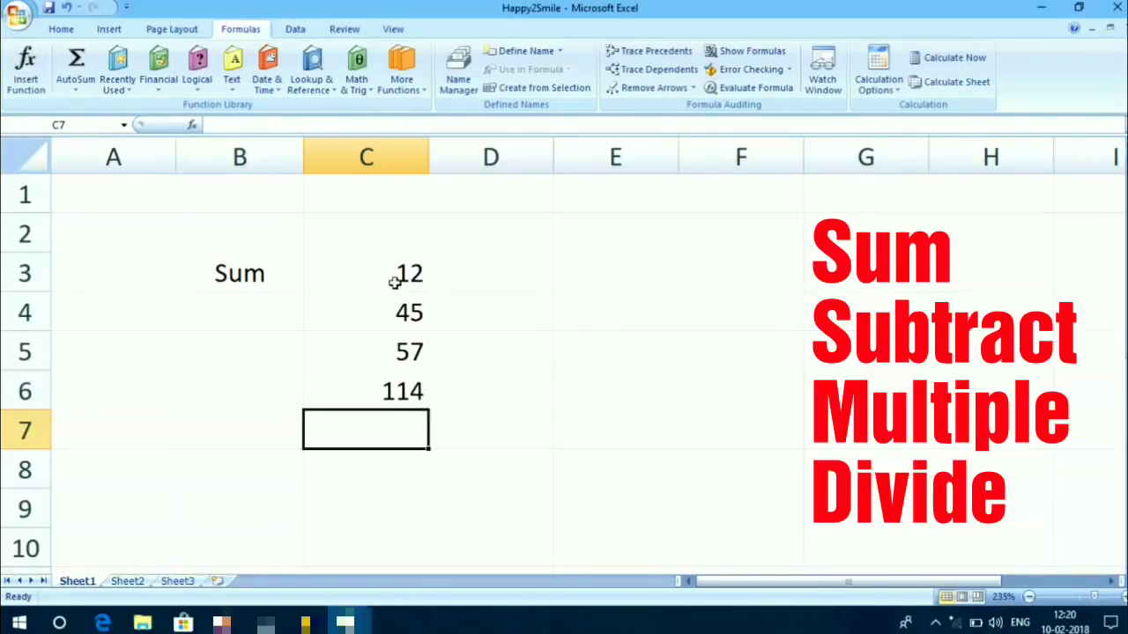
# Clear cells C3:C6 and change the label in B3 to "Subtract".
pyautogui.moveTo(394, 262); pyautogui.dragTo(386, 391)
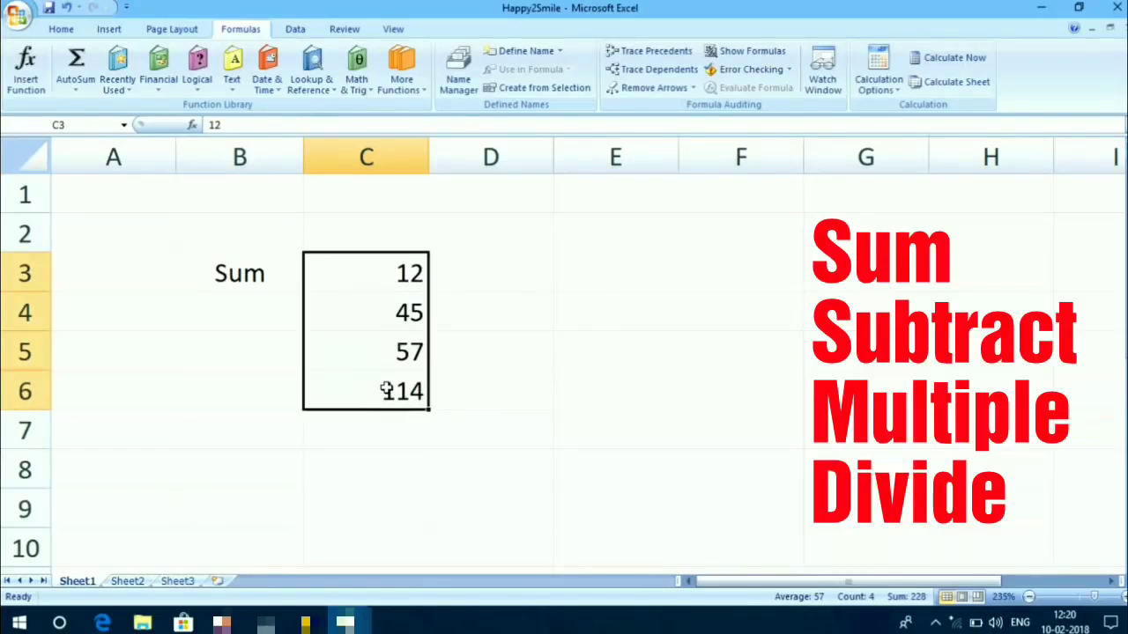
pyautogui.press('Delete')
pyautogui.click(289, 261)
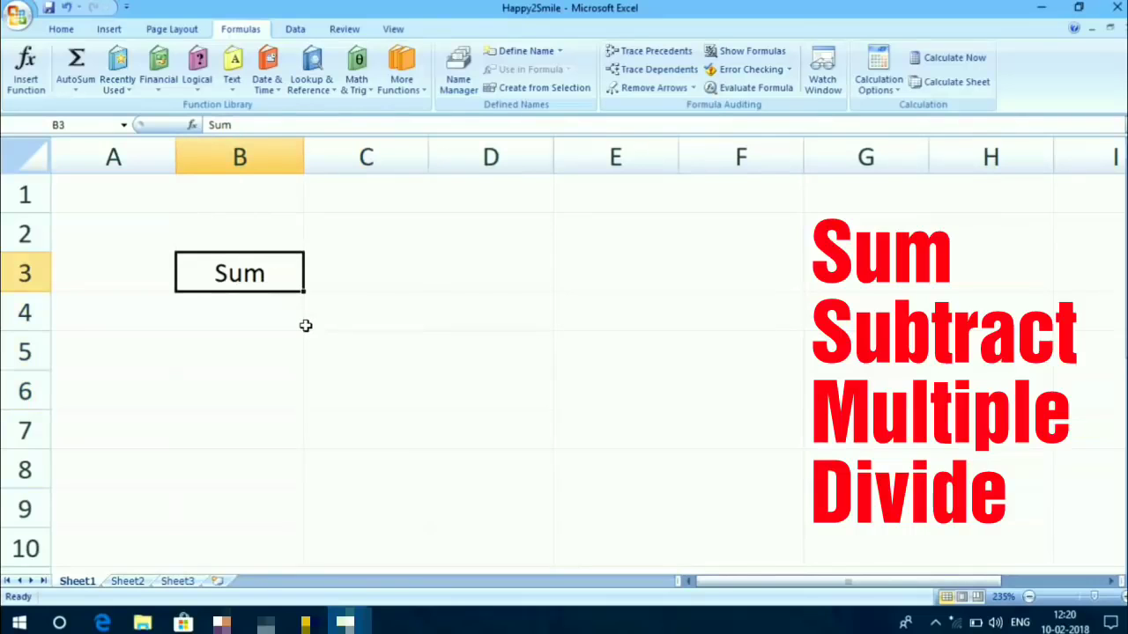
pyautogui.write('Sub')
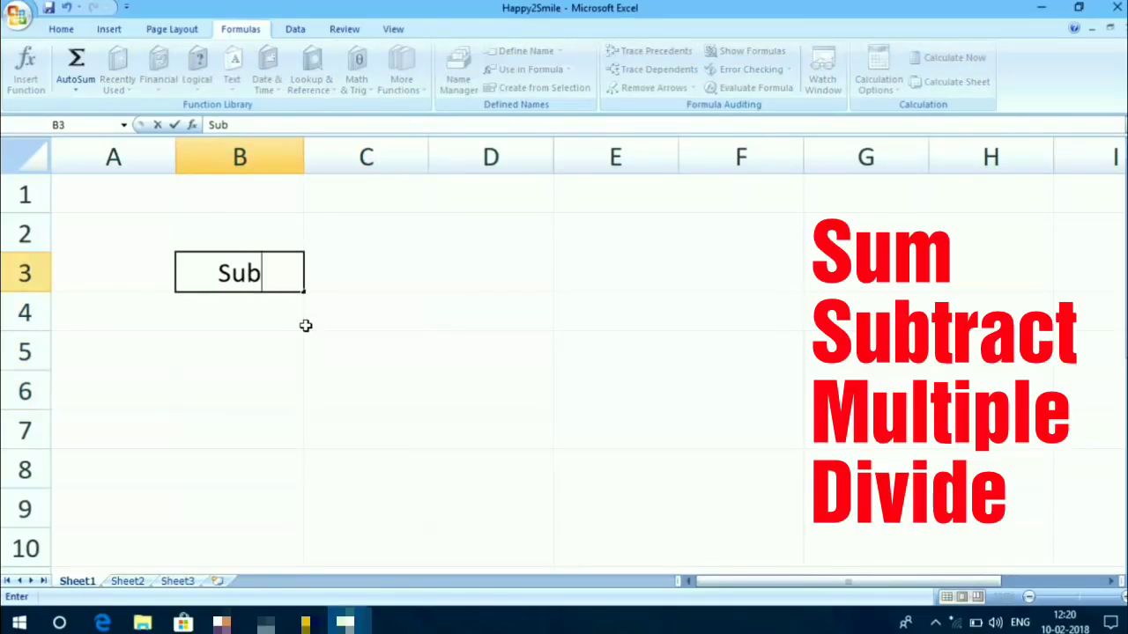
pyautogui.write('stract')
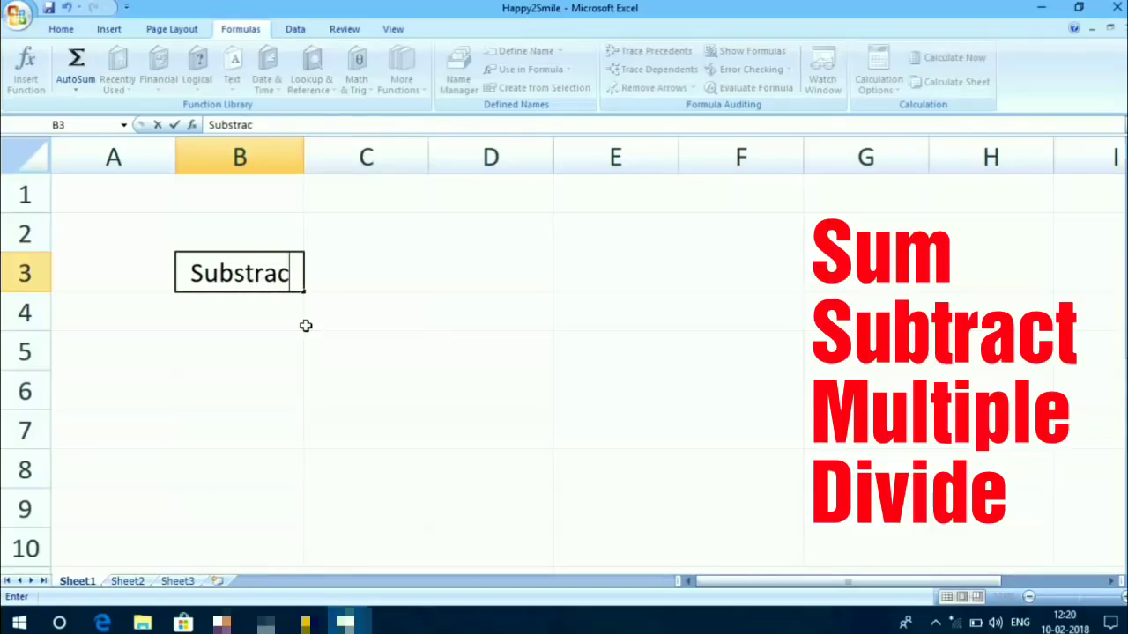
pyautogui.click(288, 345)
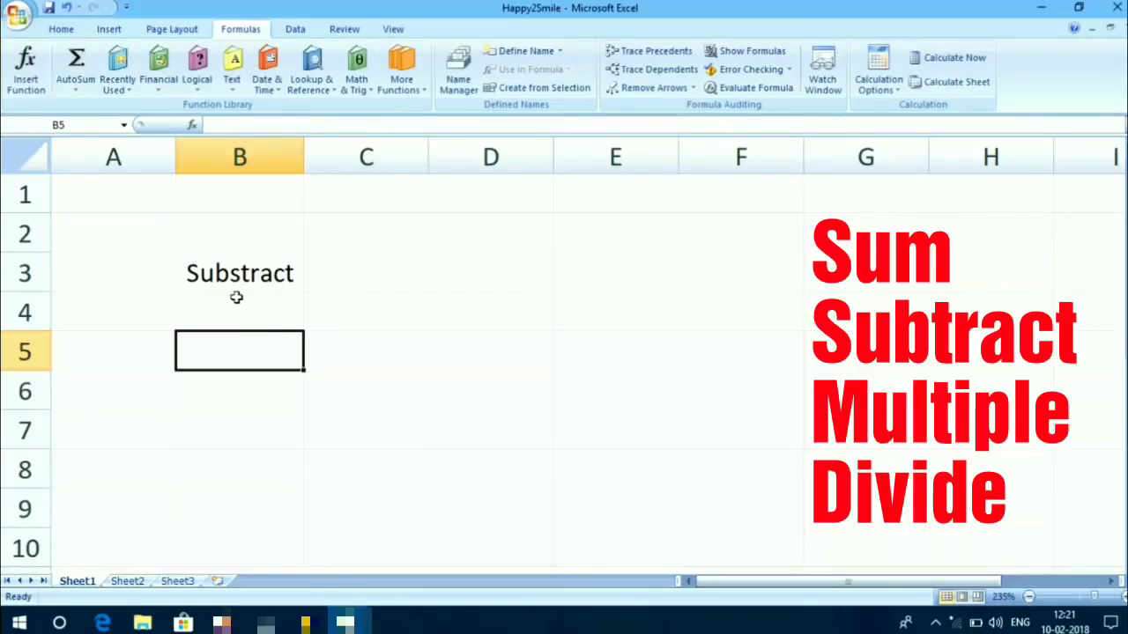
pyautogui.click(265, 266)
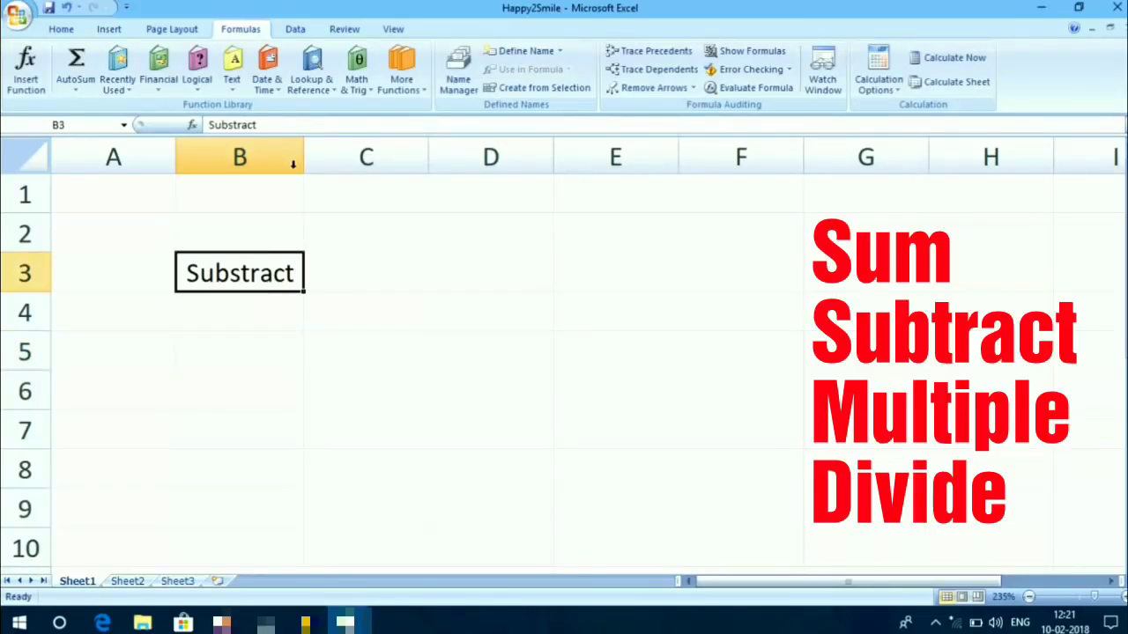
pyautogui.click(224, 125)
pyautogui.press('BackSpace')
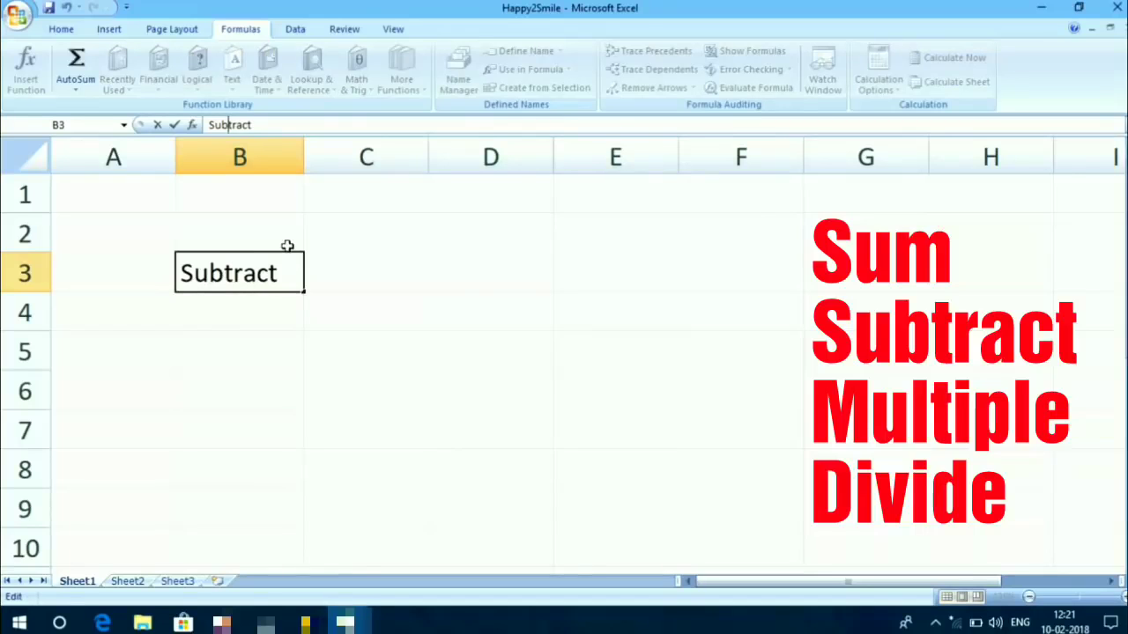
pyautogui.press('Return')
# Enter 65 in cell C3 and 34 in cell C4 as the numbers for the subtraction.
pyautogui.click(382, 279)
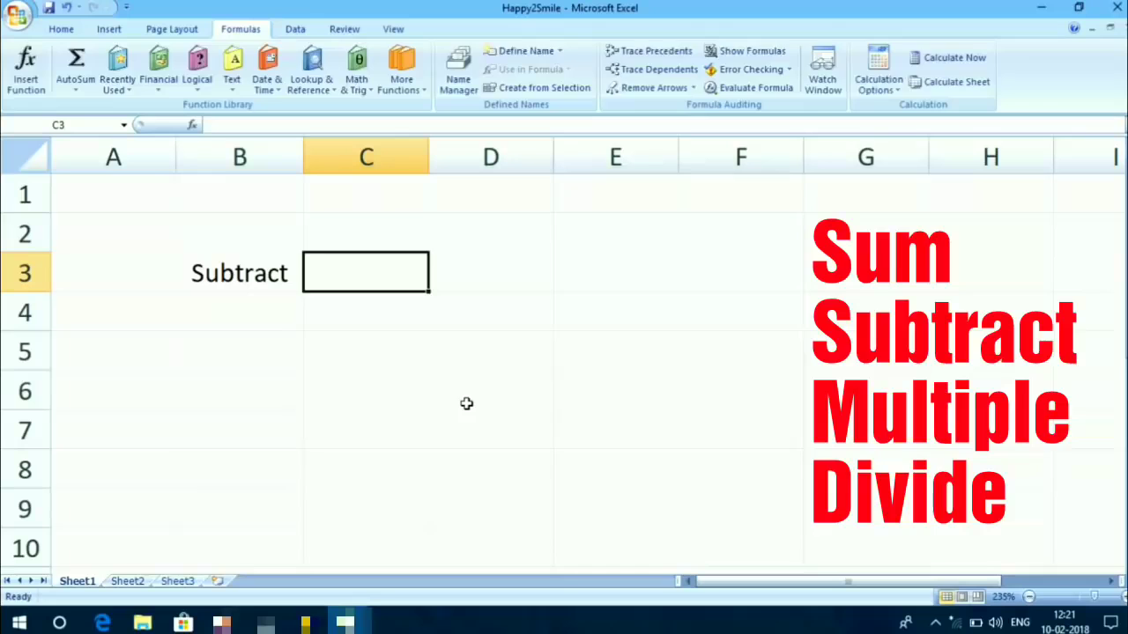
pyautogui.write('65')
pyautogui.click(350, 324)
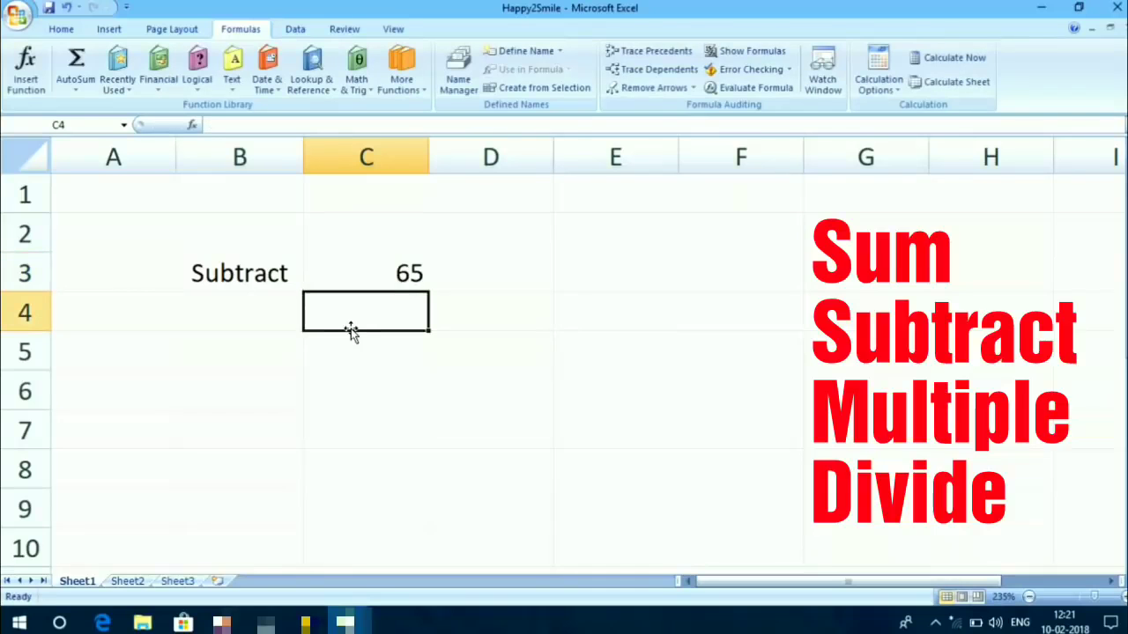
pyautogui.write('34')
pyautogui.click(383, 361)
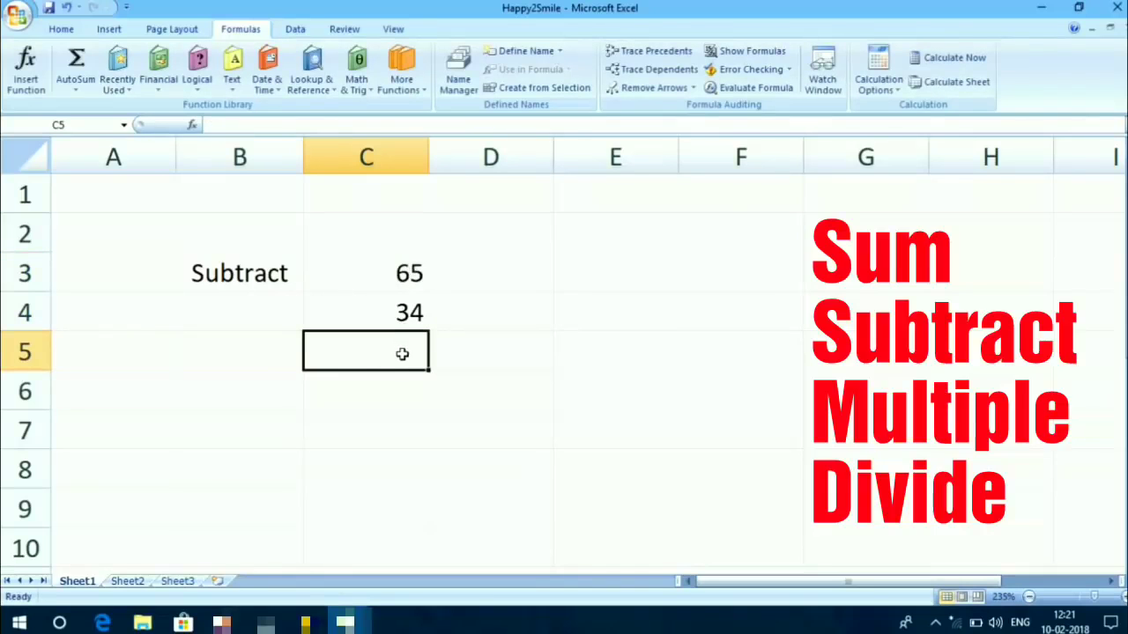
# Subtract the second number from the first in cell C5 with the formula =C3-C4.
pyautogui.write('=')
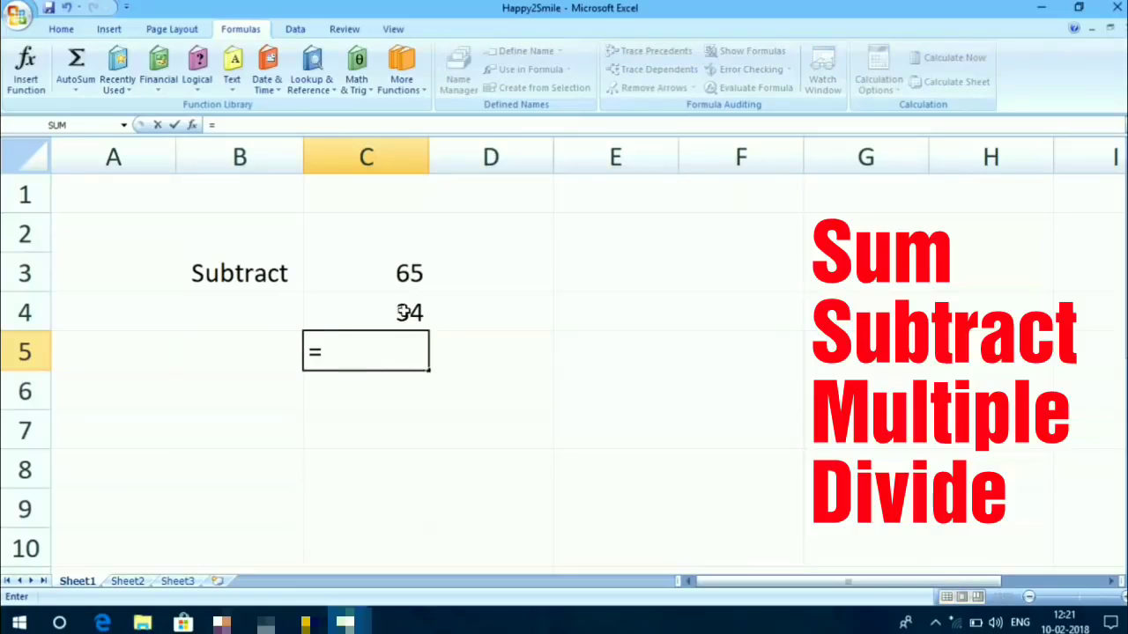
pyautogui.click(385, 280)
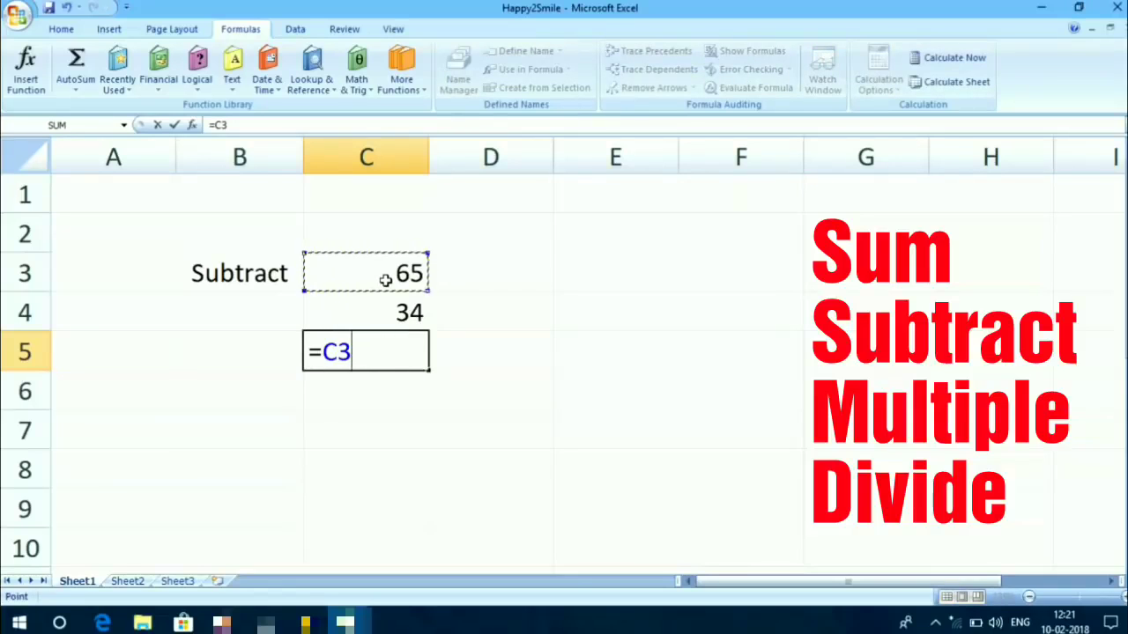
pyautogui.write('-')
pyautogui.click(385, 315)
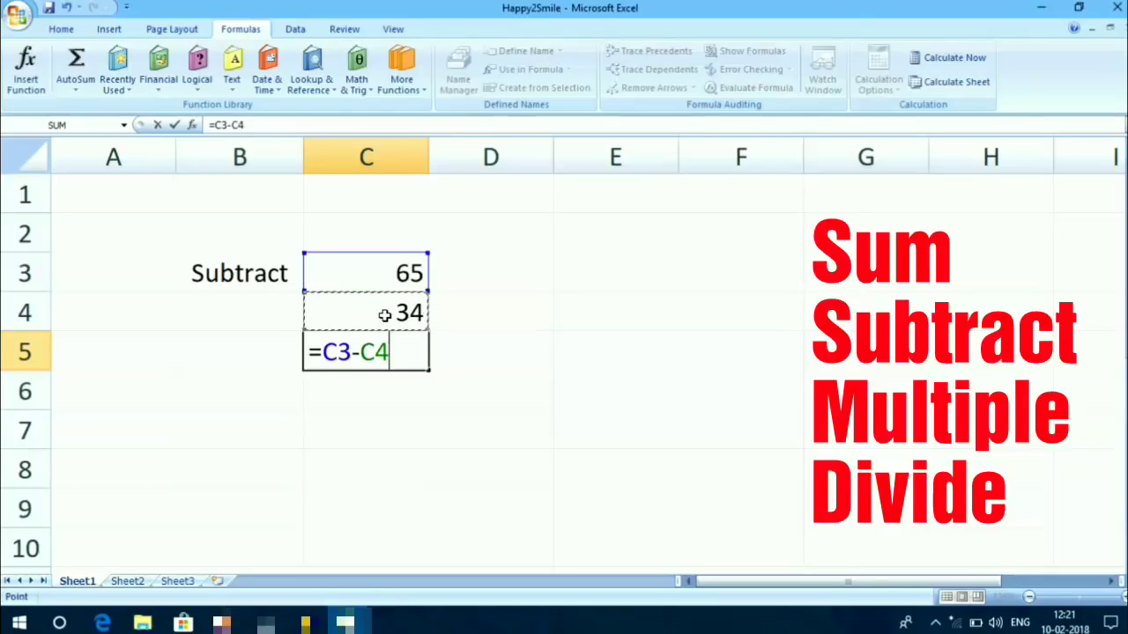
pyautogui.press('Return')
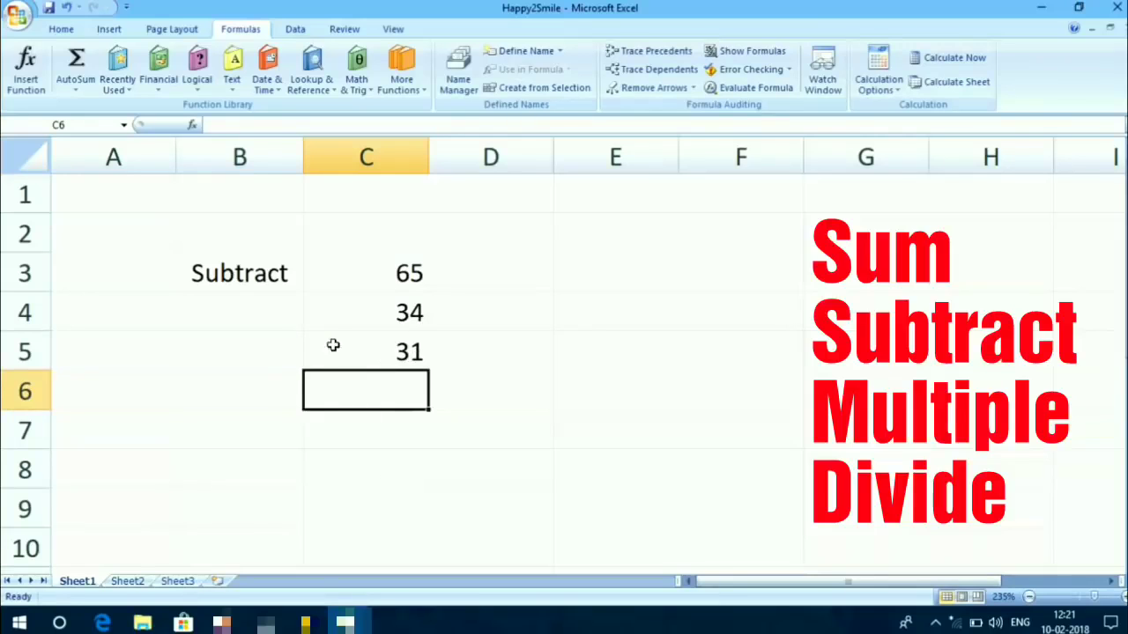
pyautogui.click(377, 351)
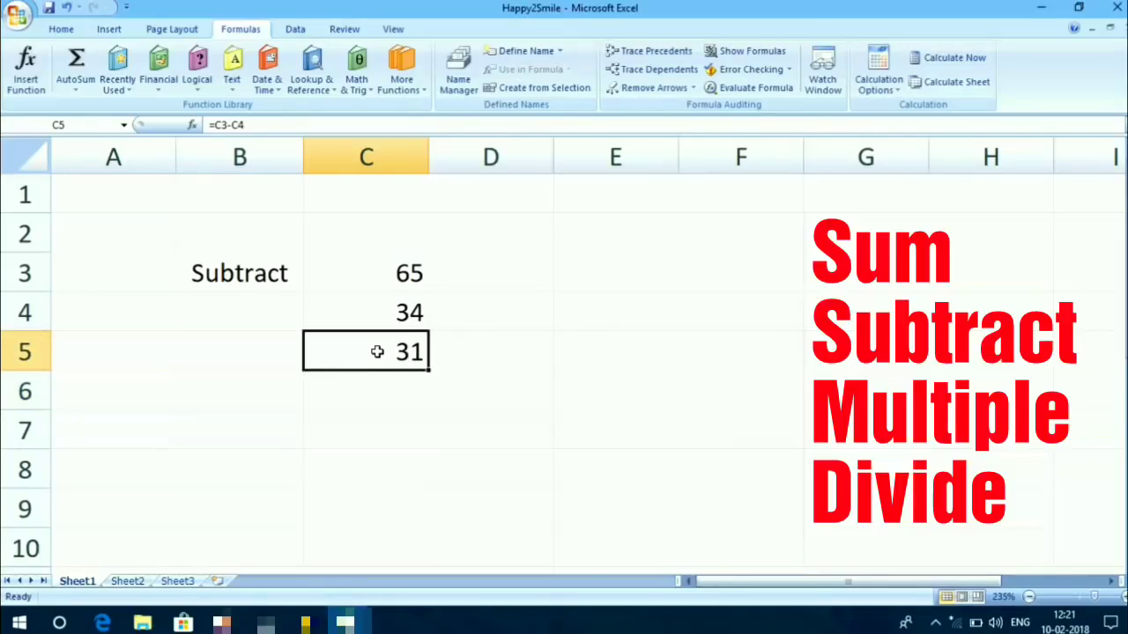
# Clear the whole subtraction example from cells B3:C5.
pyautogui.moveTo(379, 280); pyautogui.dragTo(378, 335)
pyautogui.moveTo(222, 277); pyautogui.dragTo(363, 363)
pyautogui.press('Delete')
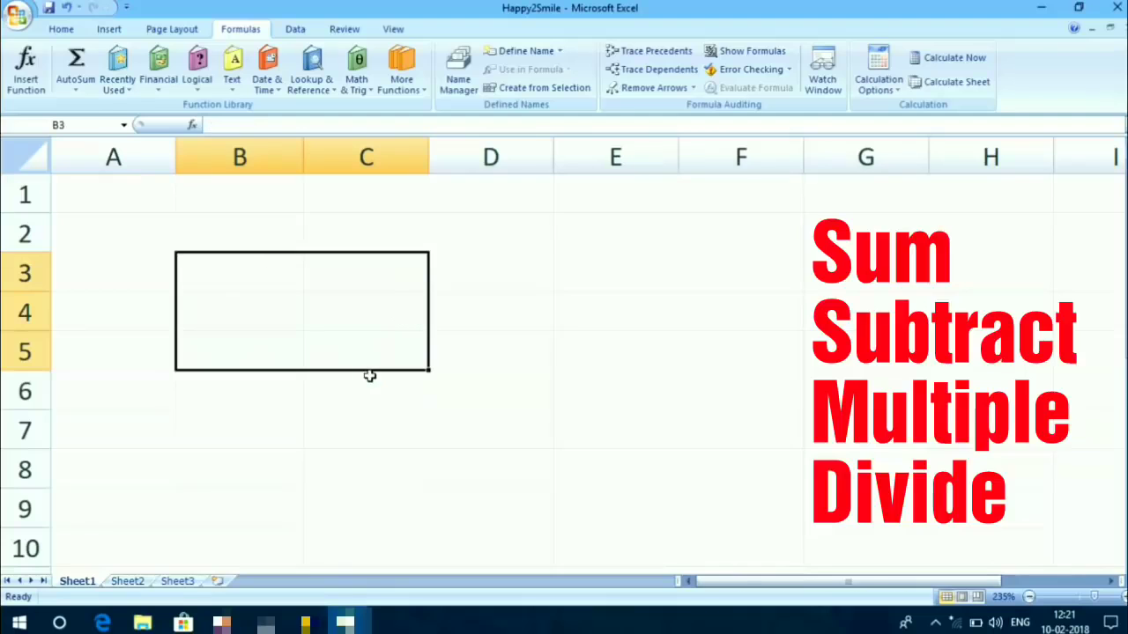
# Label cell B3 "Multiply" to start the multiplication example.
pyautogui.click(248, 285)
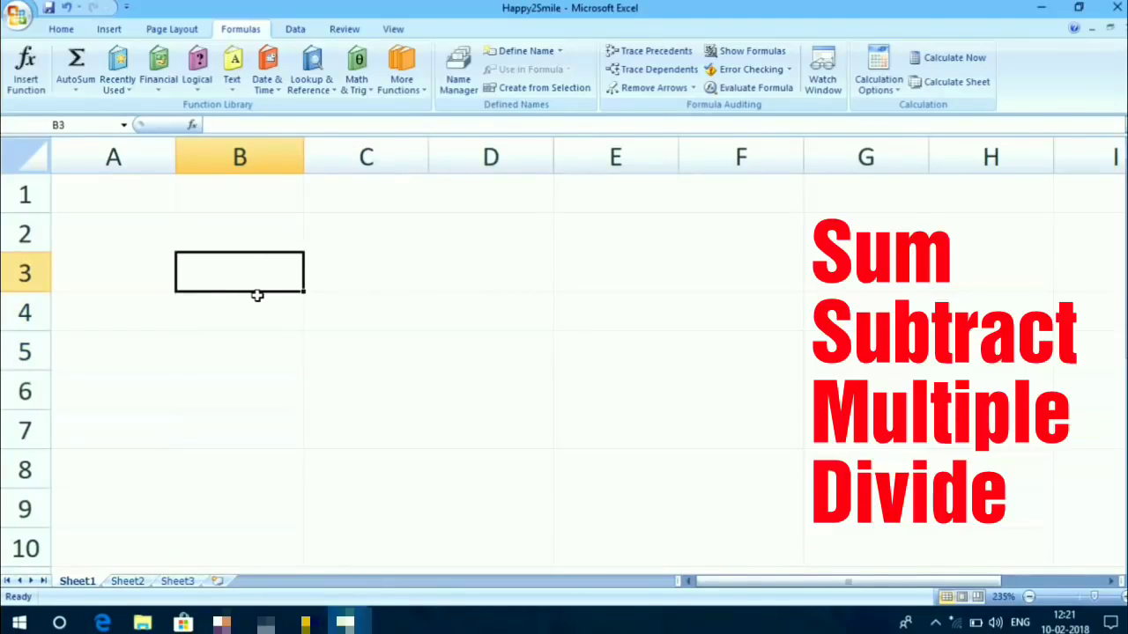
pyautogui.write('Multipl')
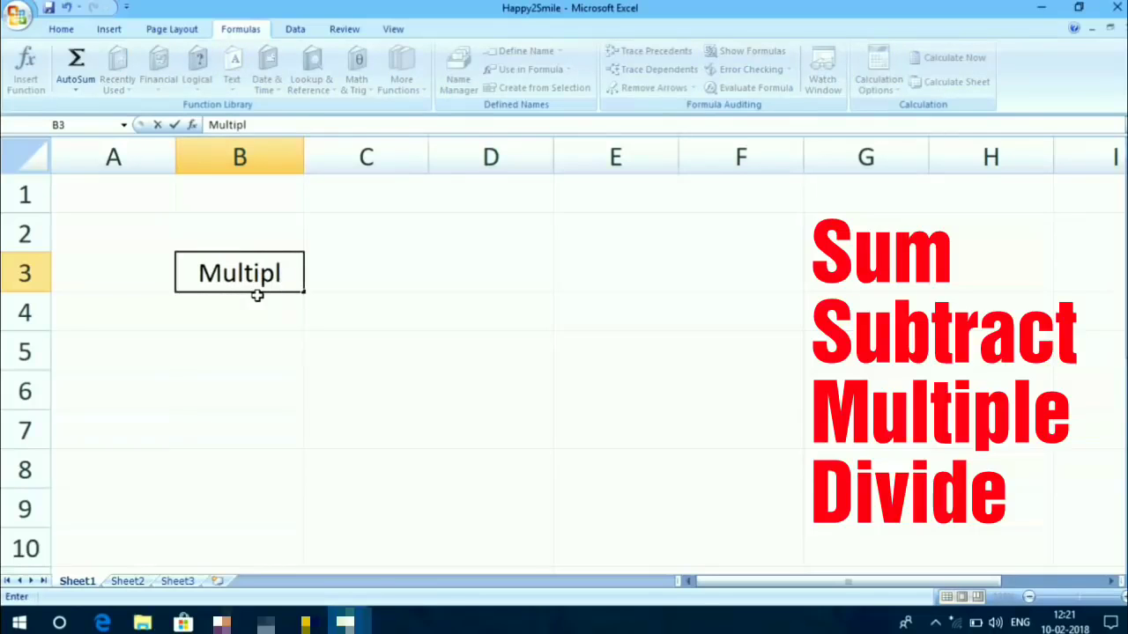
pyautogui.write('y')
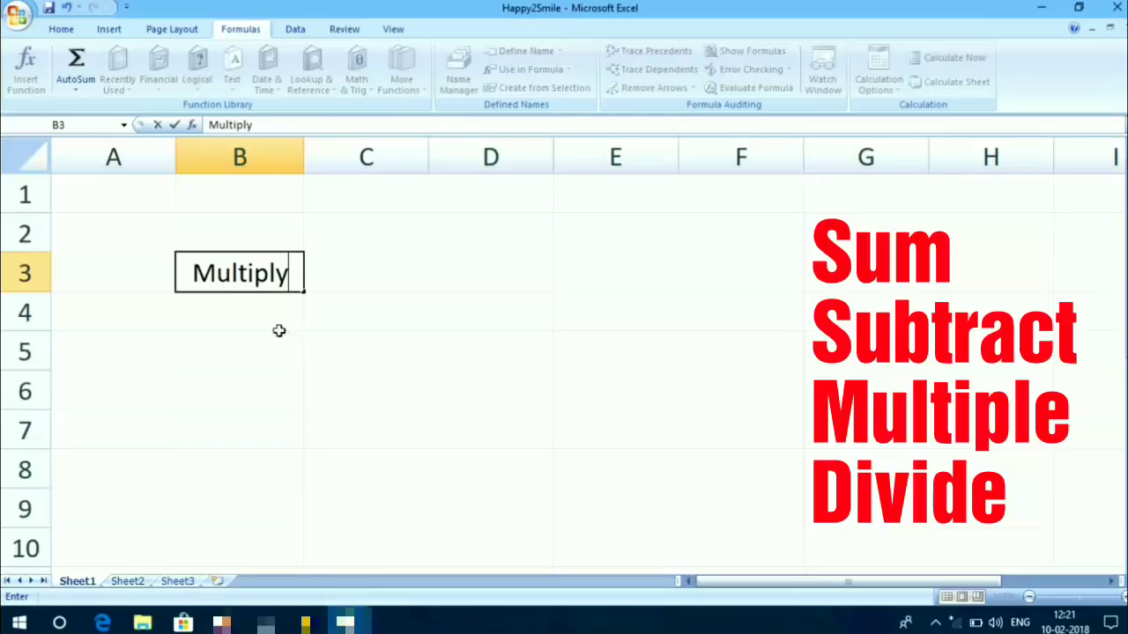
pyautogui.click(309, 360)
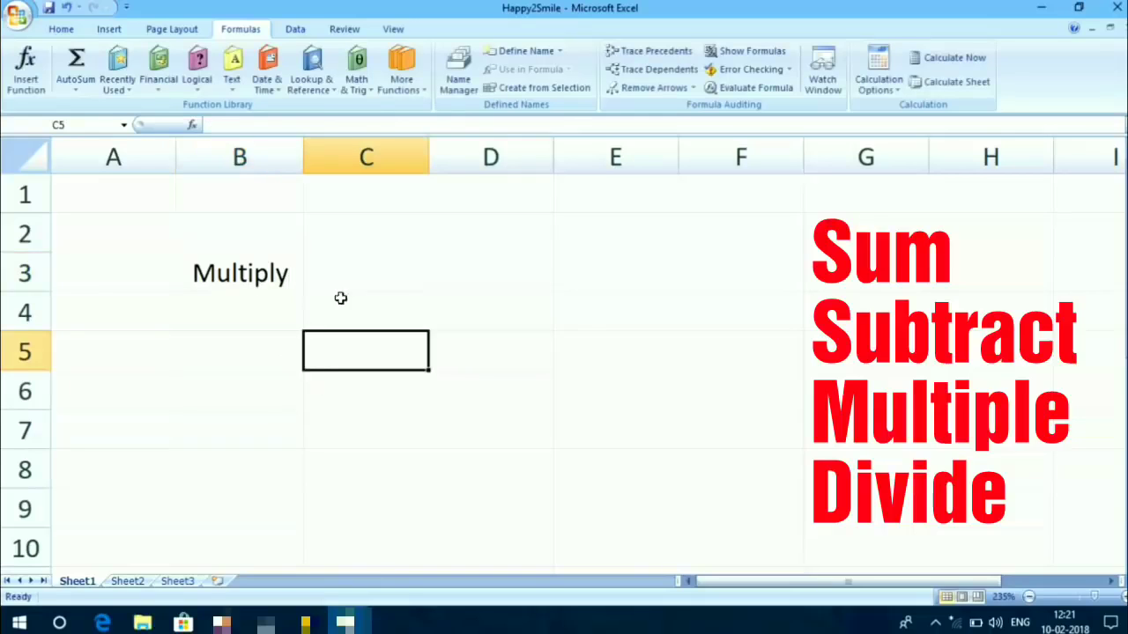
# Enter 45 in cell C3 and 5 in cell C4 as the numbers for the multiplication.
pyautogui.click(398, 280)
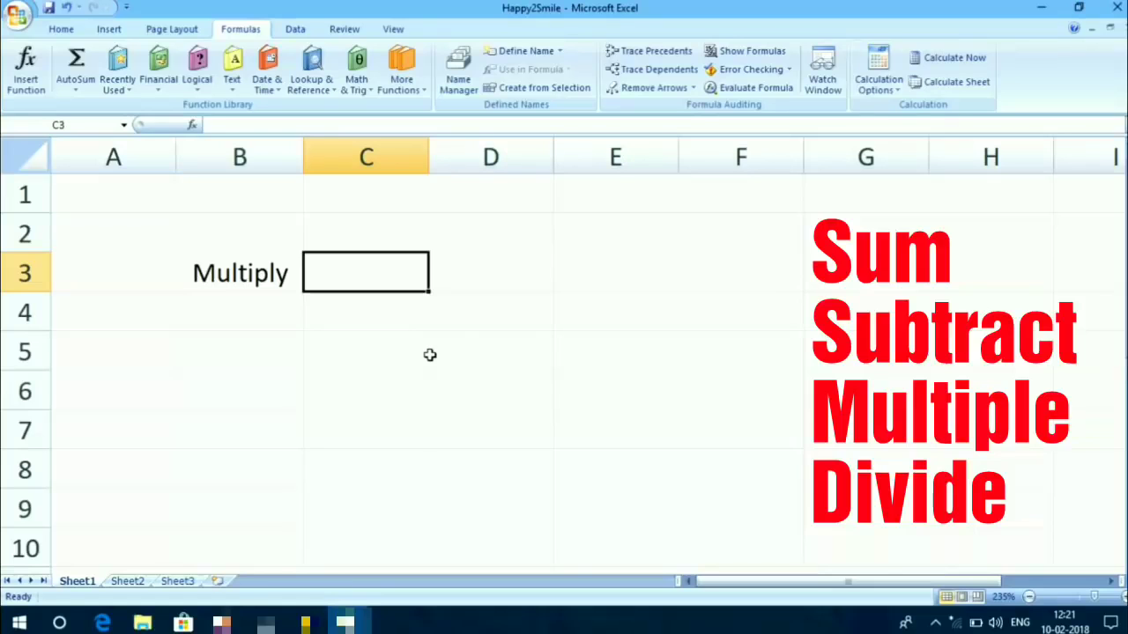
pyautogui.write('45')
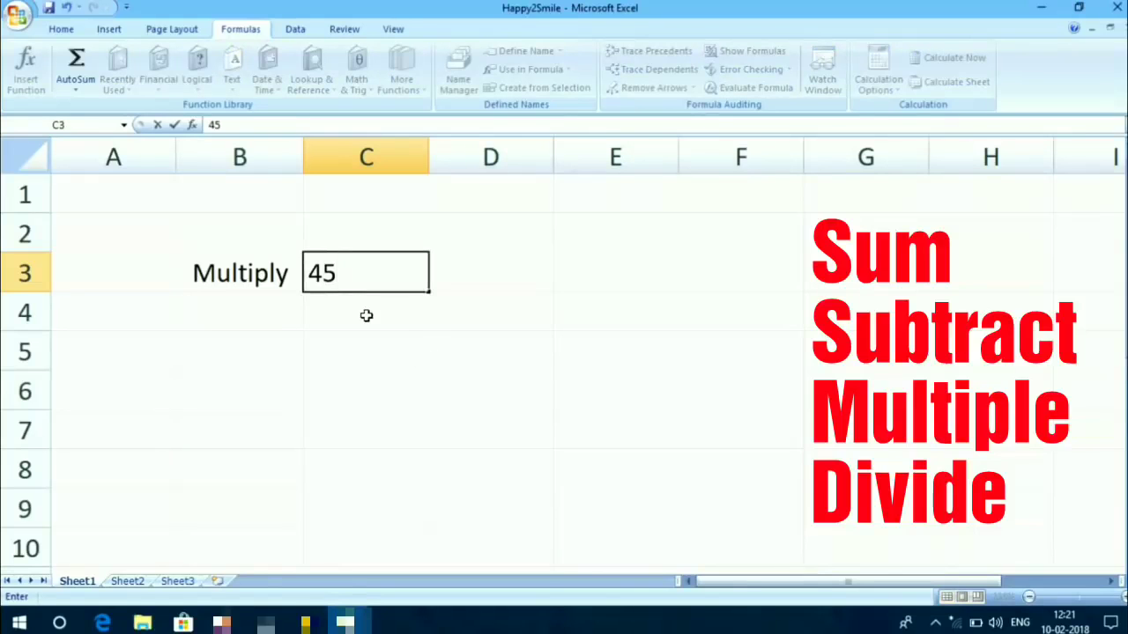
pyautogui.press('Return')
pyautogui.write('5')
pyautogui.press('Return')
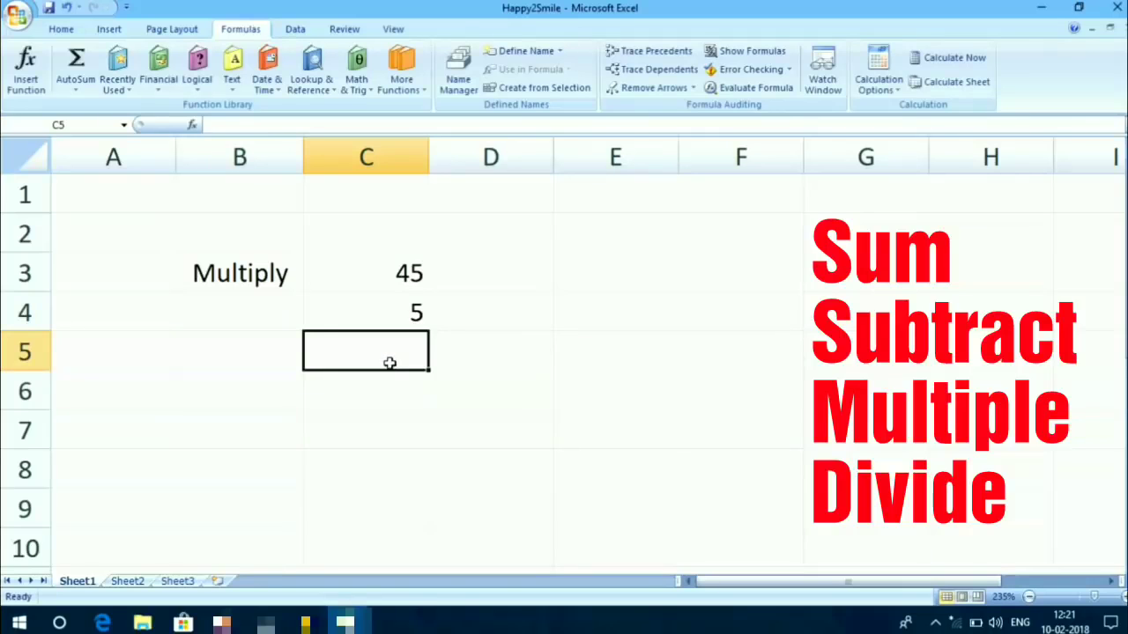
# Multiply the two numbers in cell C5 with the formula =C3*C4.
pyautogui.write('=')
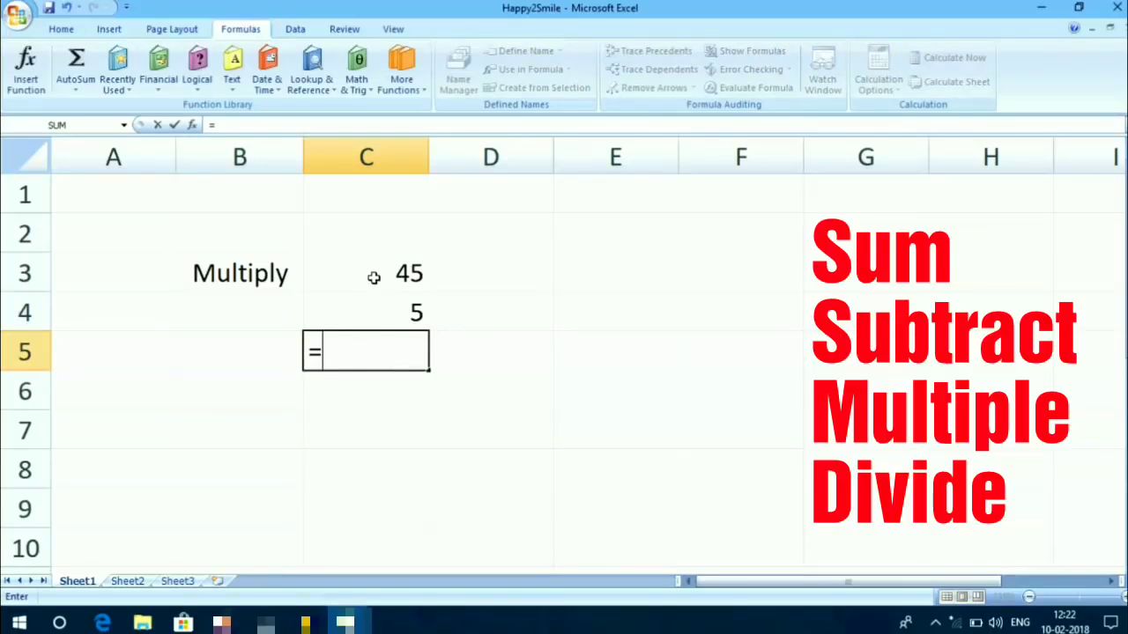
pyautogui.click(374, 276)
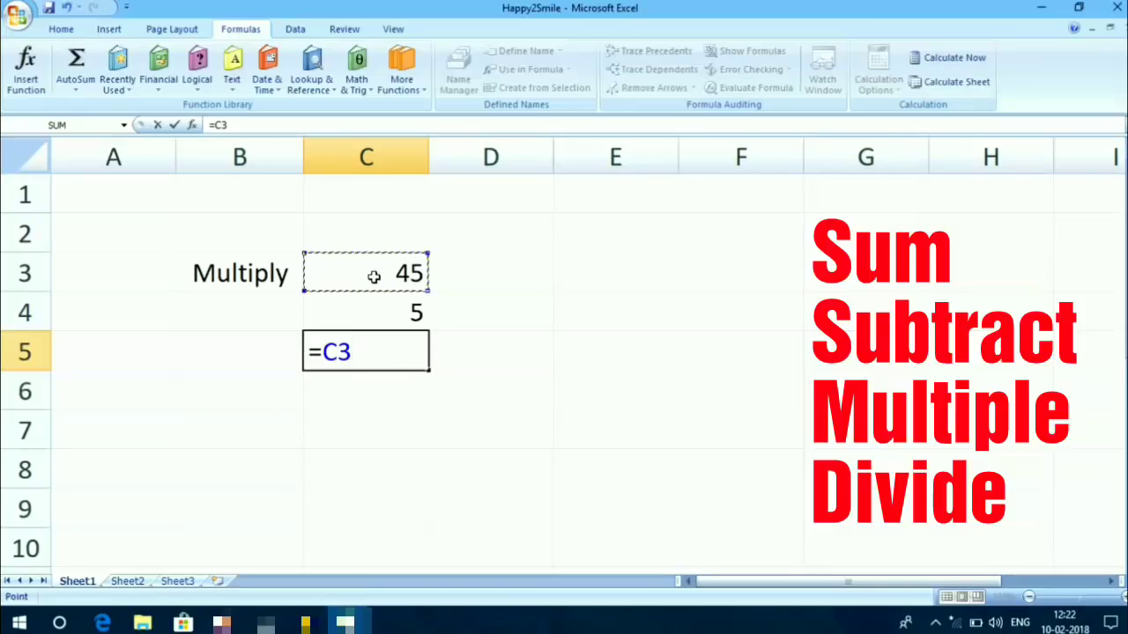
pyautogui.write('*')
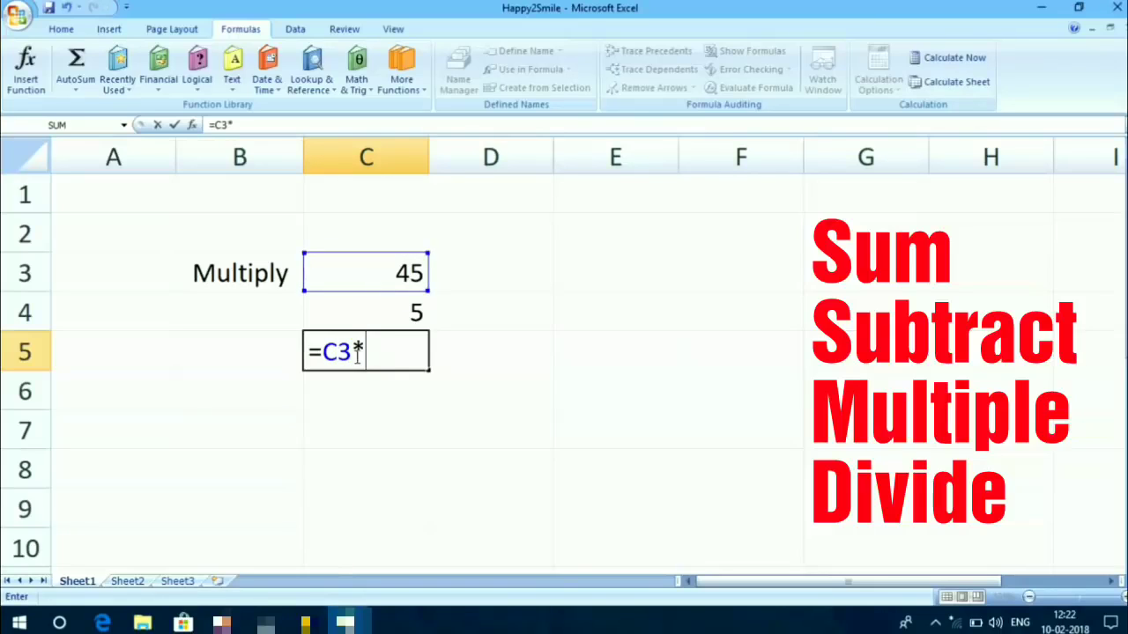
pyautogui.click(397, 315)
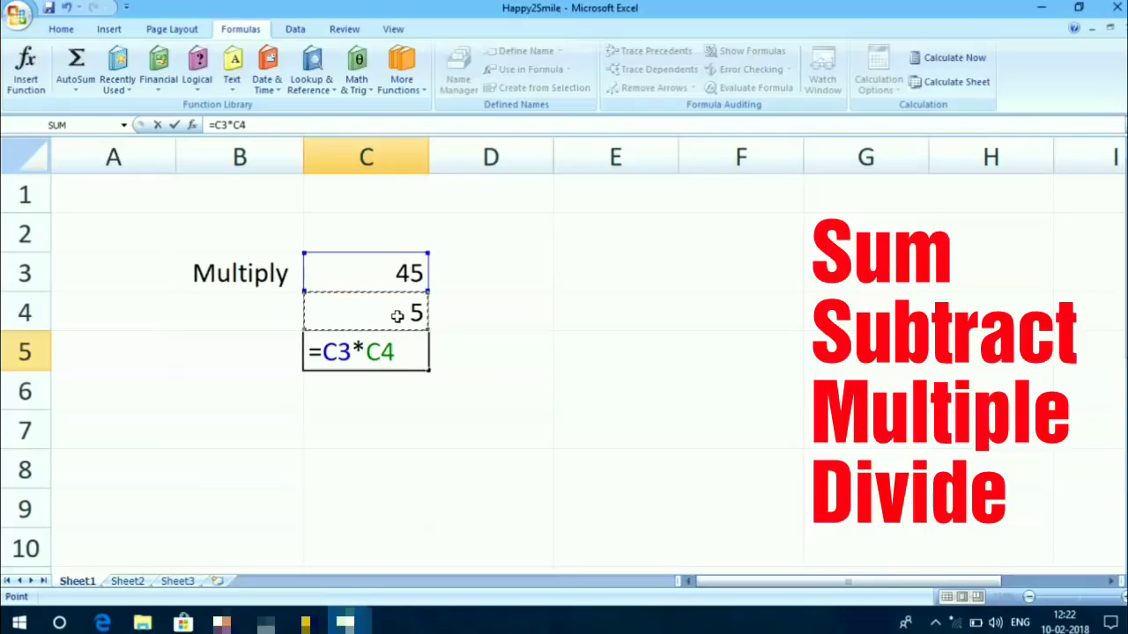
pyautogui.press('Return')
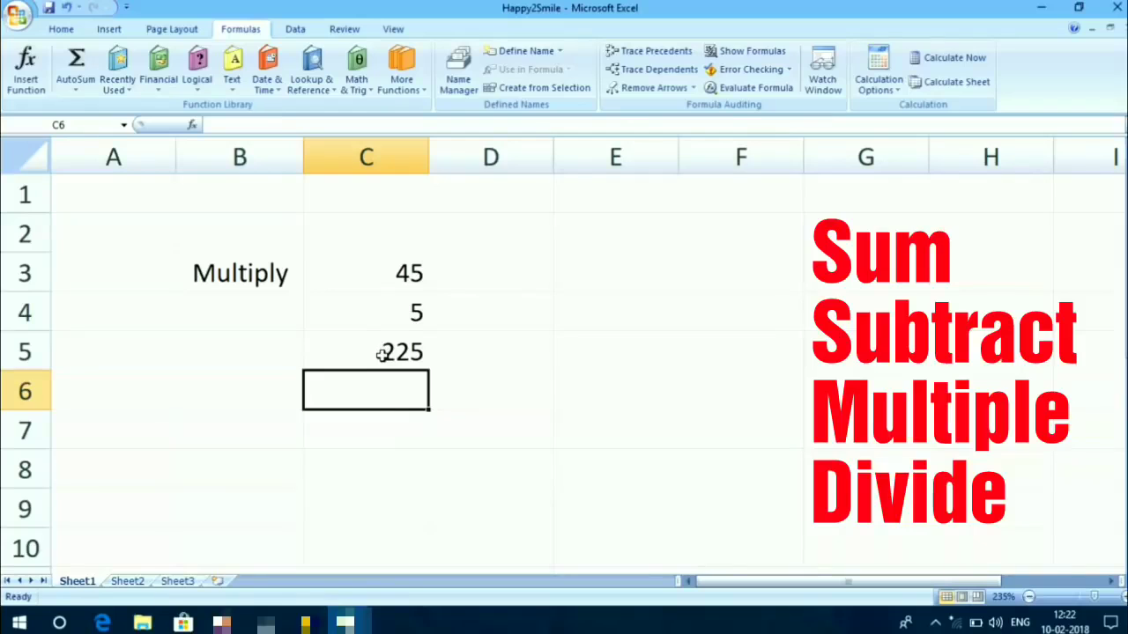
# Clear the multiplication formula from cell C5 and try to find a multiply function there by starting a formula with =mu.
pyautogui.click(384, 352)
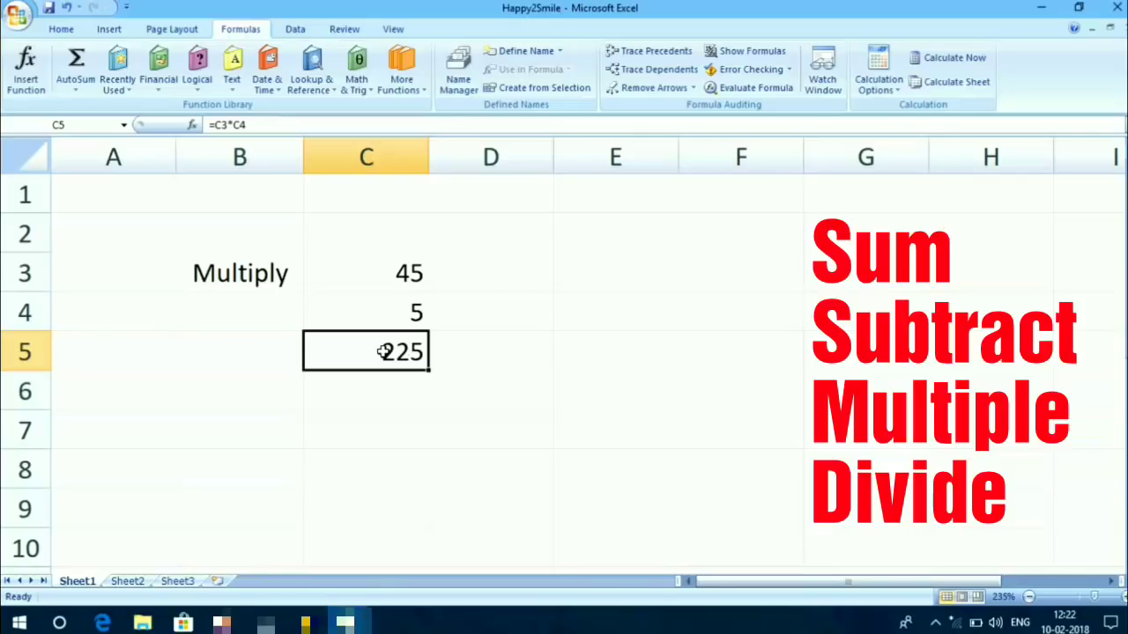
pyautogui.press('Delete')
pyautogui.write('=mu')
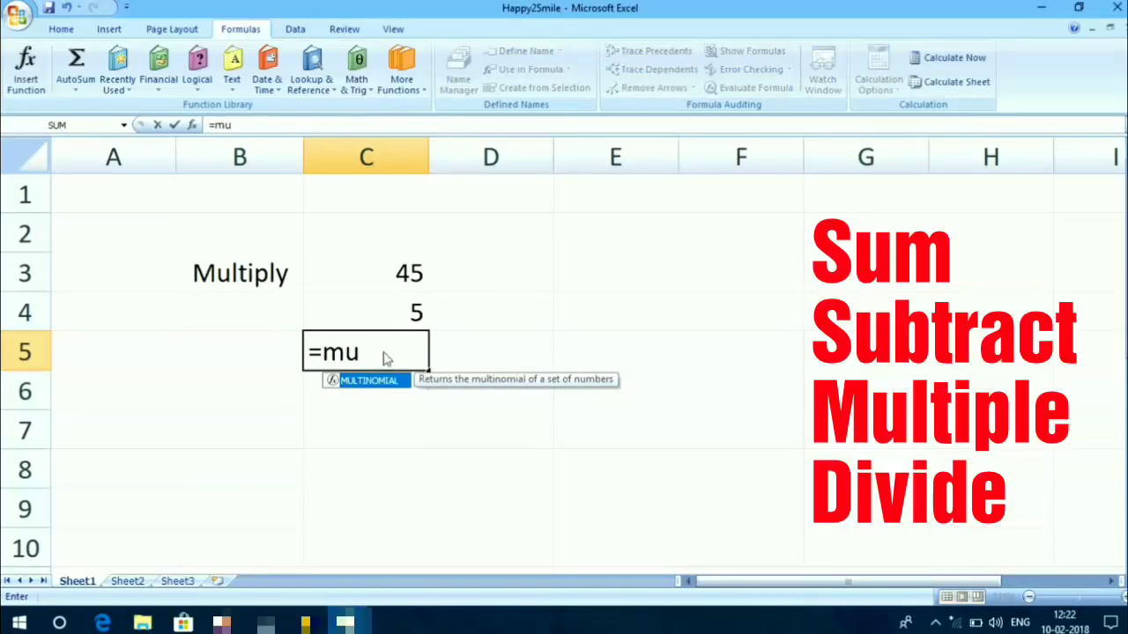
pyautogui.press('Escape')
pyautogui.press('Escape')
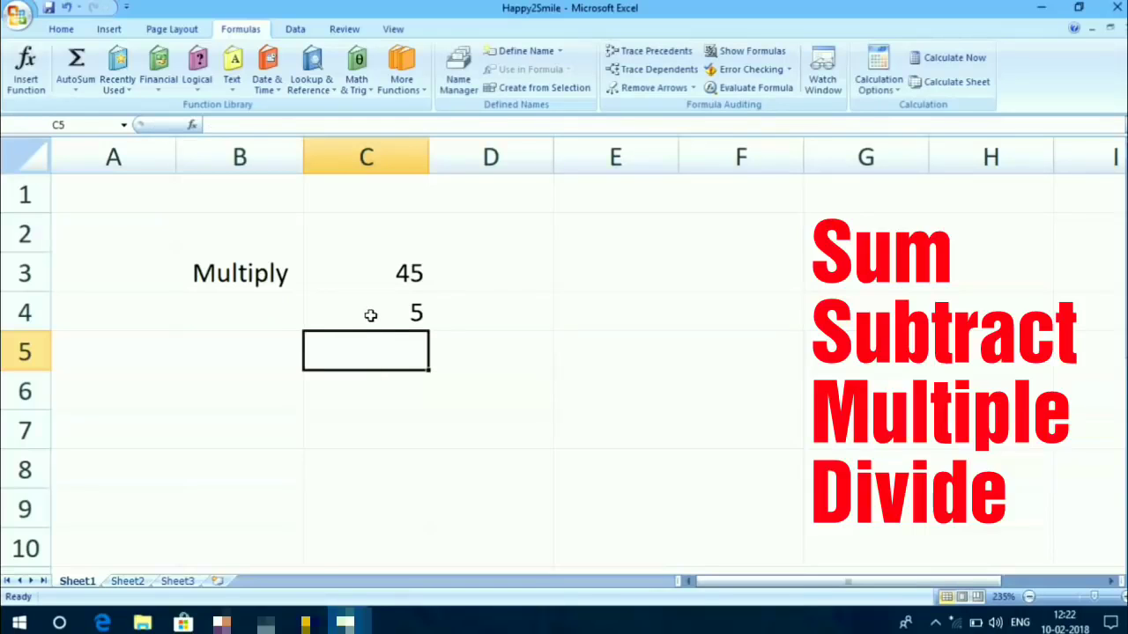
# Clear the whole multiplication example from cells B3:C5 and label cell B3 "Divide".
pyautogui.moveTo(234, 266); pyautogui.dragTo(384, 338)
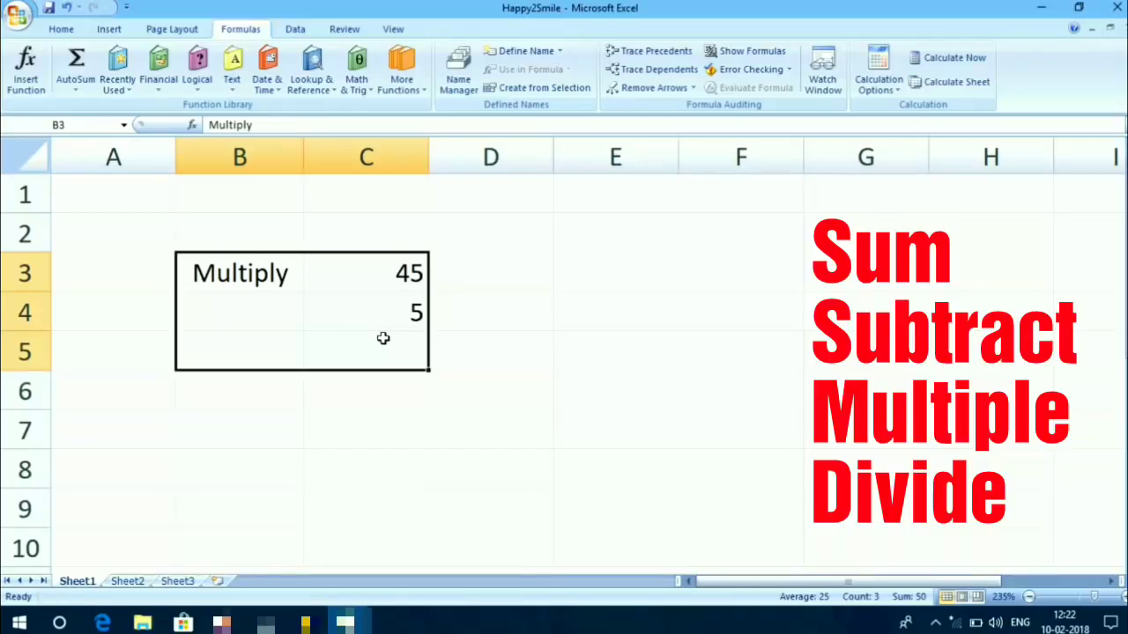
pyautogui.press('Delete')
pyautogui.click(274, 276)
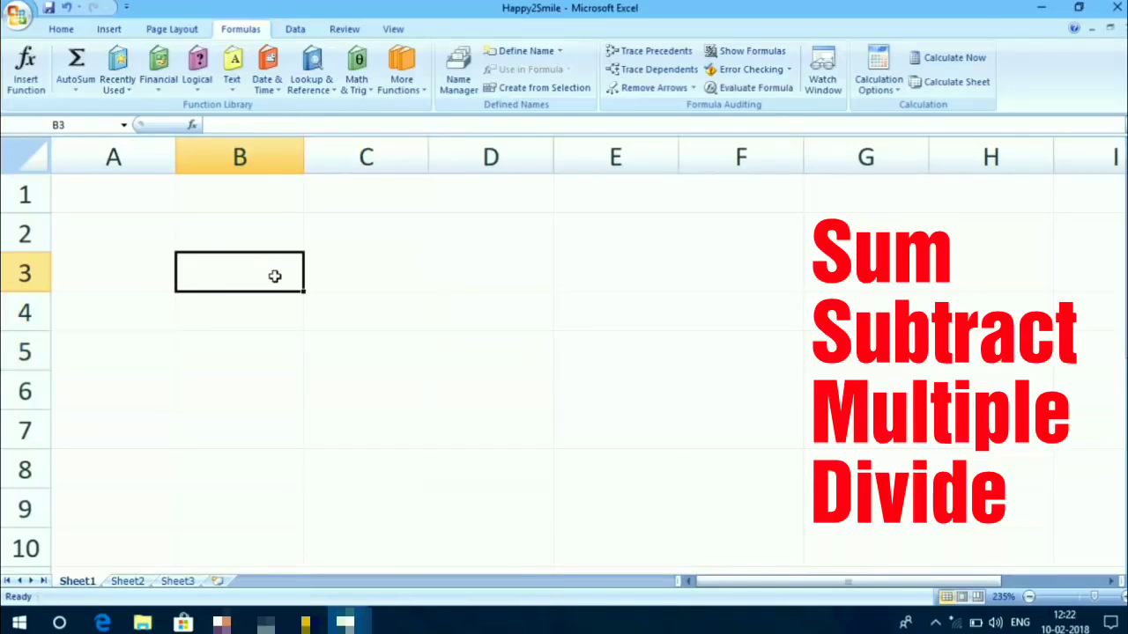
pyautogui.write('D')
pyautogui.press('BackSpace')
pyautogui.write('Divide')
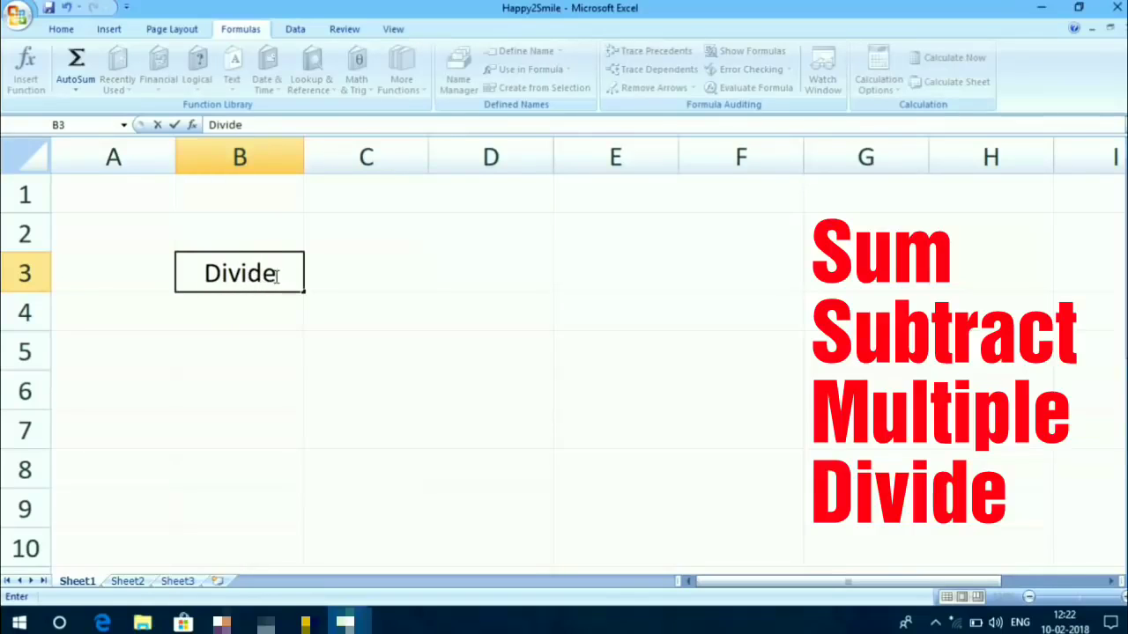
pyautogui.press('Return')
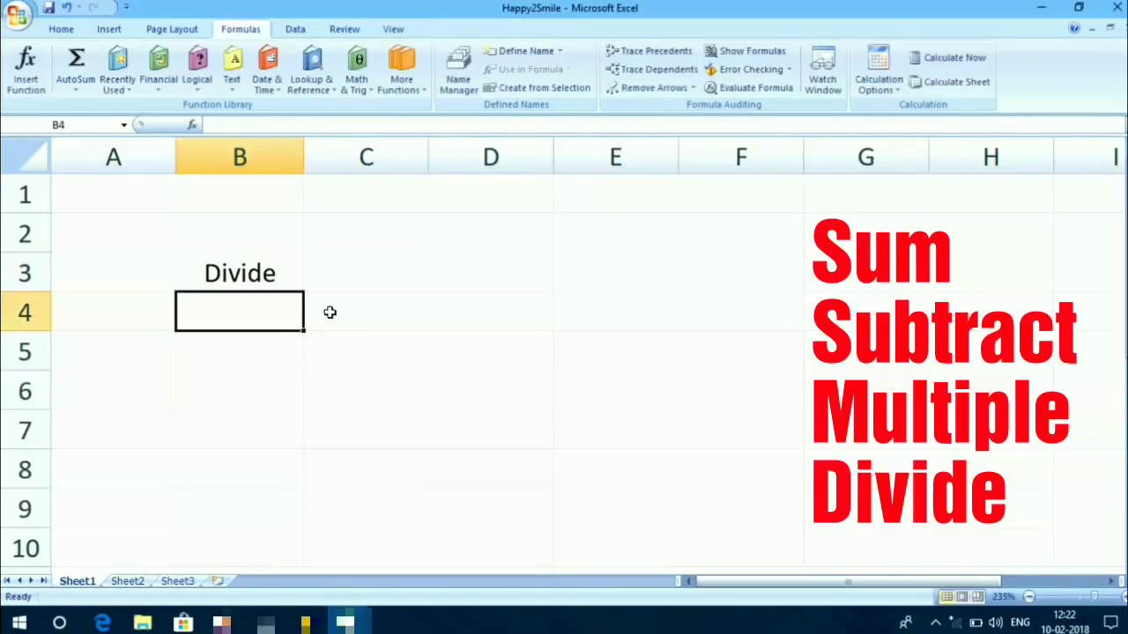
# Enter 25 in cell C3 and 5 in cell C4 as the numbers for the division.
pyautogui.click(395, 284)
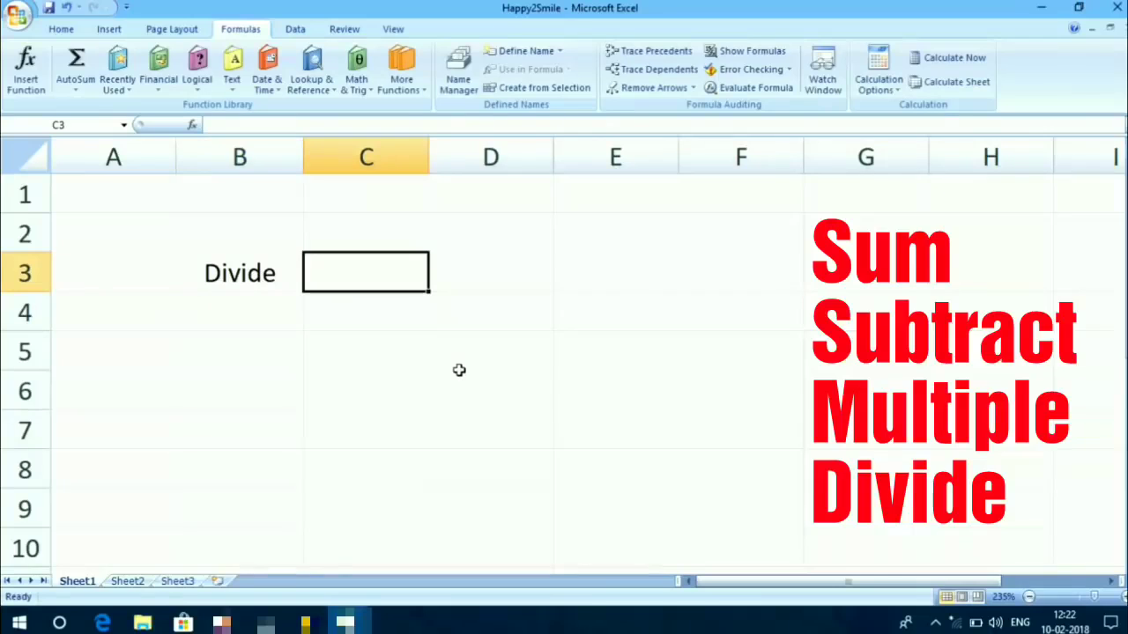
pyautogui.write('25')
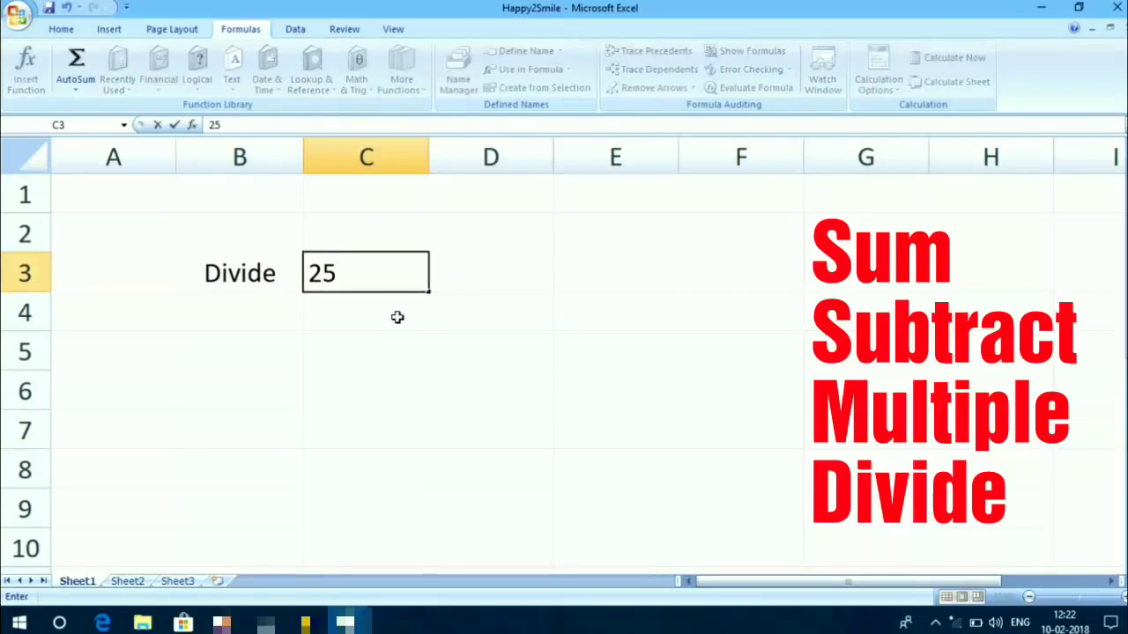
pyautogui.press('Return')
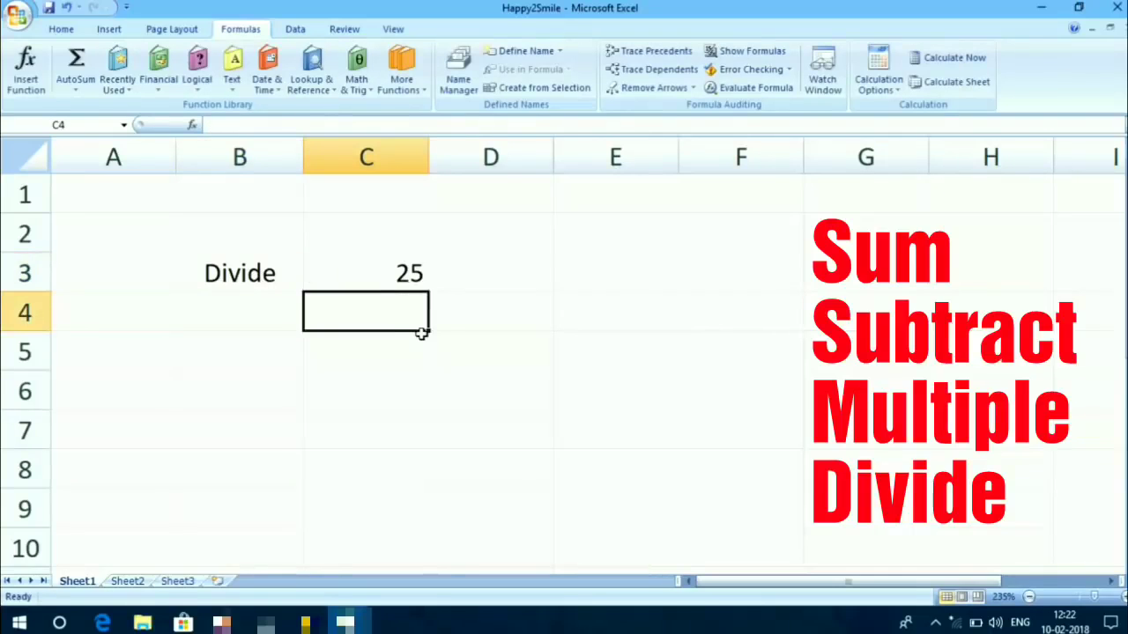
pyautogui.write('5')
pyautogui.click(365, 390)
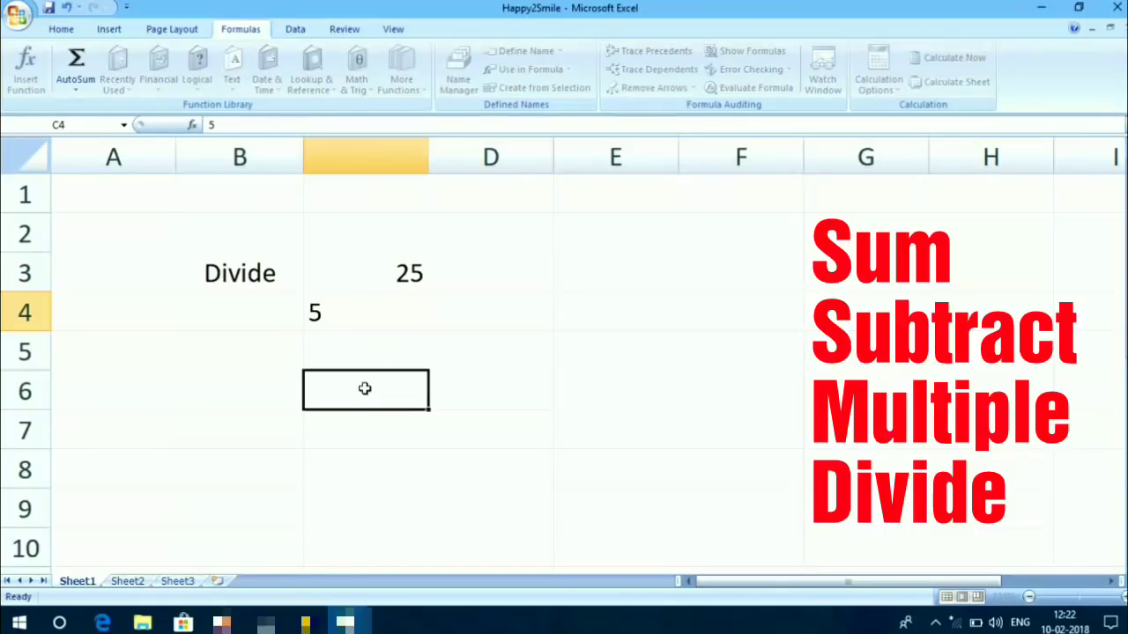
# Divide the first number by the second in cell C5 with the formula =C3/C4.
pyautogui.click(388, 353)
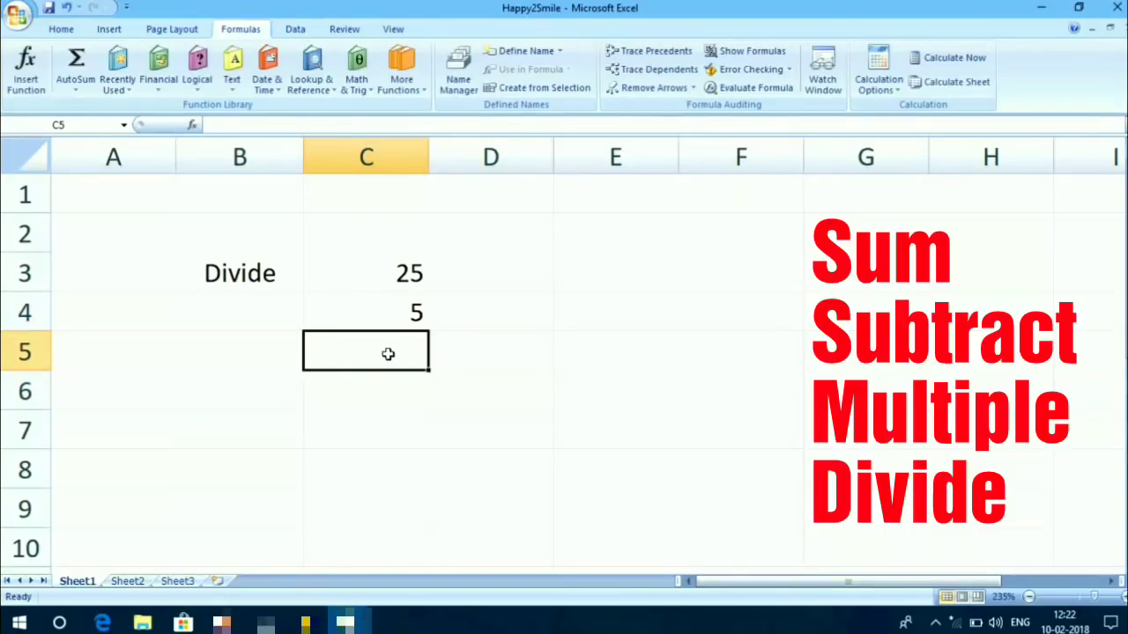
pyautogui.write('=')
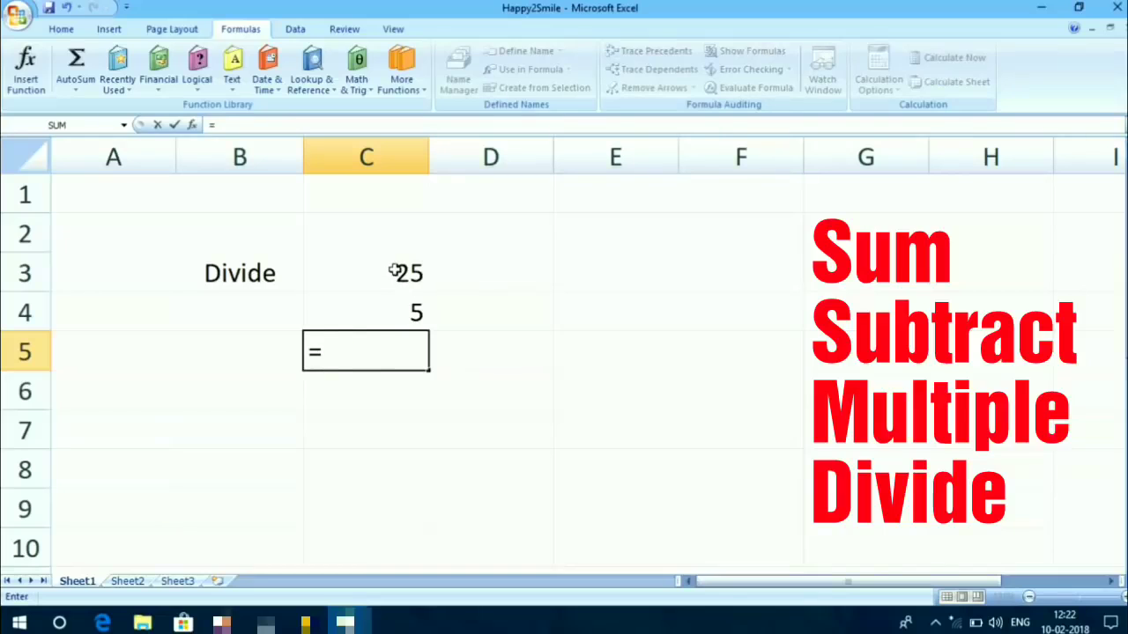
pyautogui.click(396, 272)
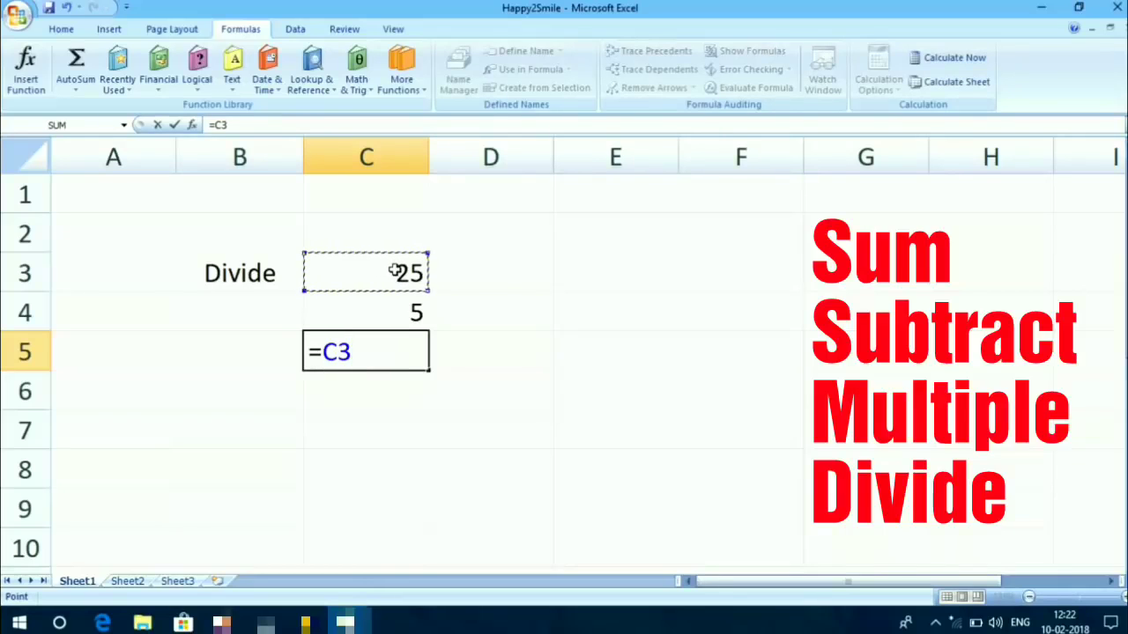
pyautogui.write('?')
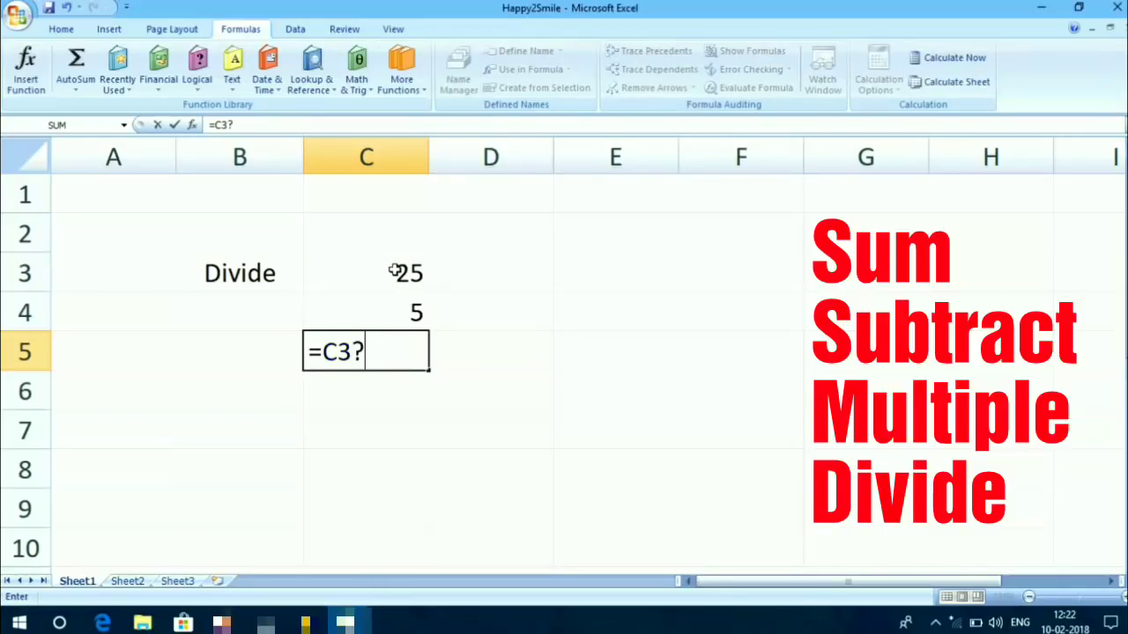
pyautogui.press('BackSpace')
pyautogui.write('/')
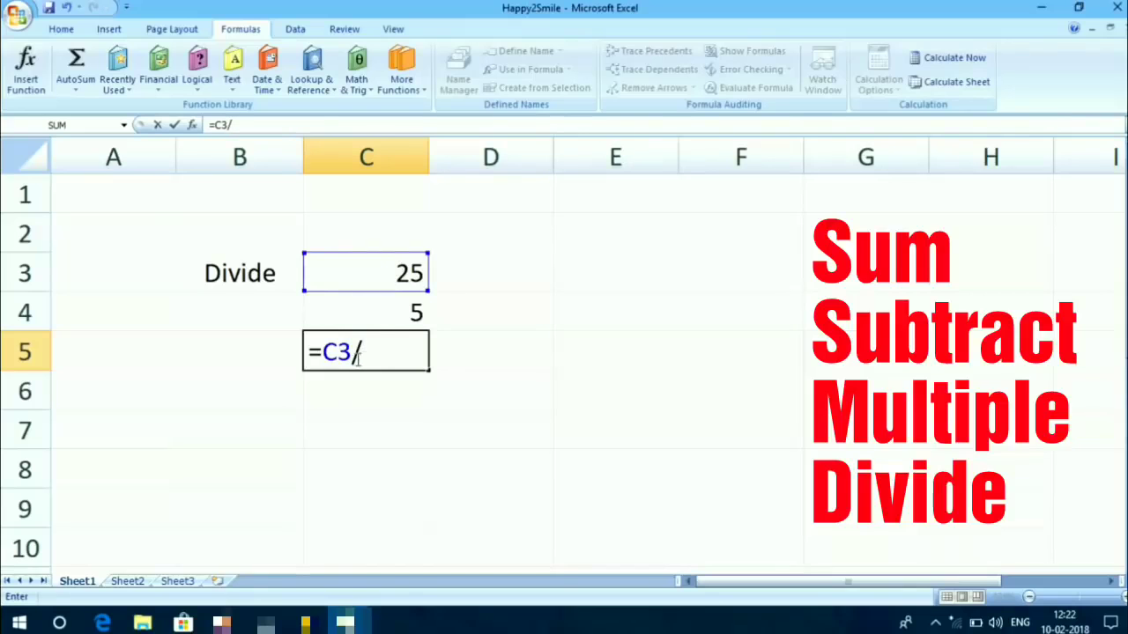
pyautogui.click(393, 312)
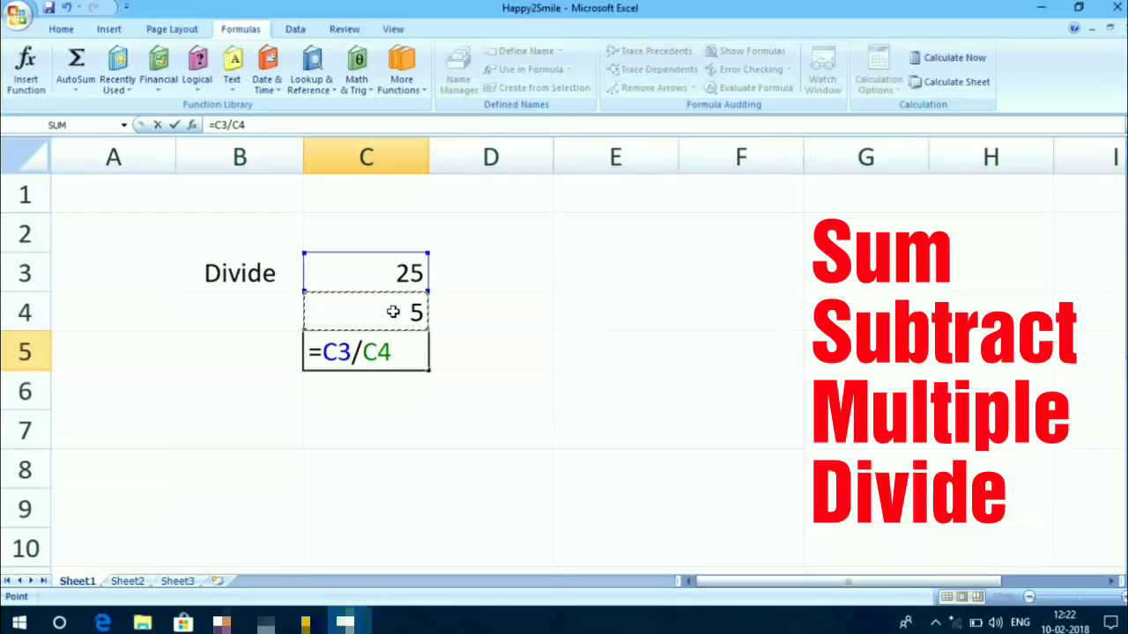